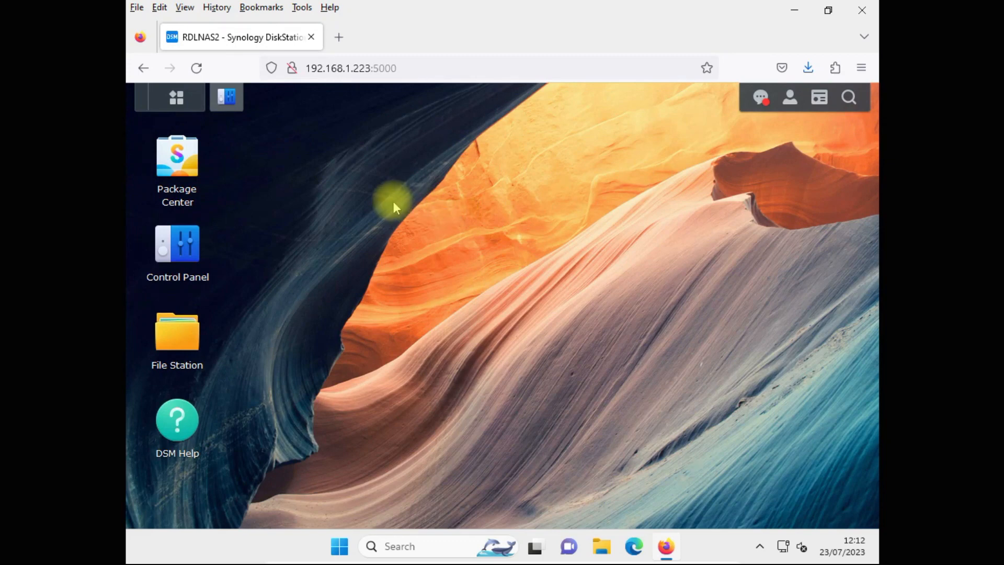
Find the Synology Drive Server package in Package Center, install it and close Package Center.
{"action": "left_click", "coordinate": [172, 160]}
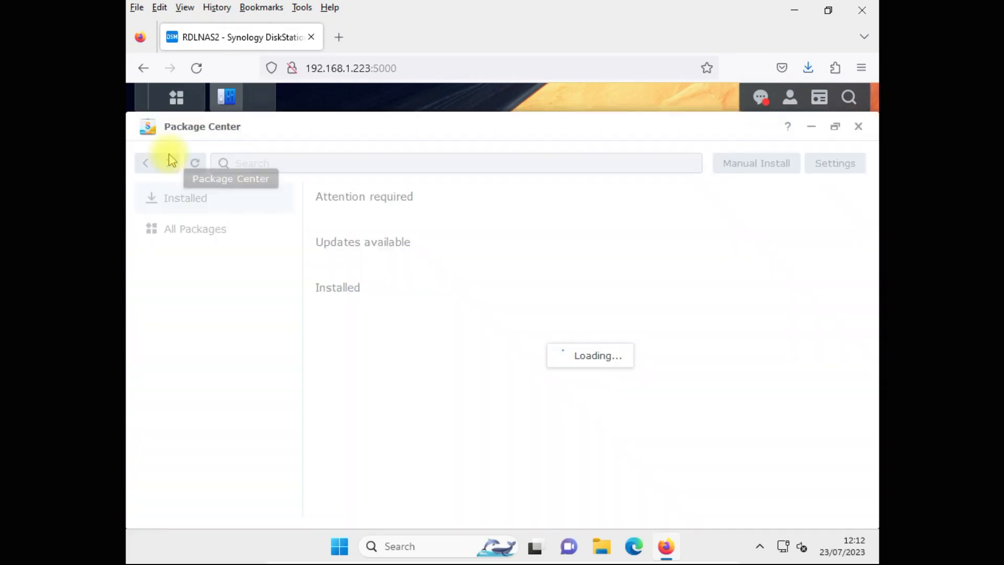
{"action": "left_click", "coordinate": [361, 161]}
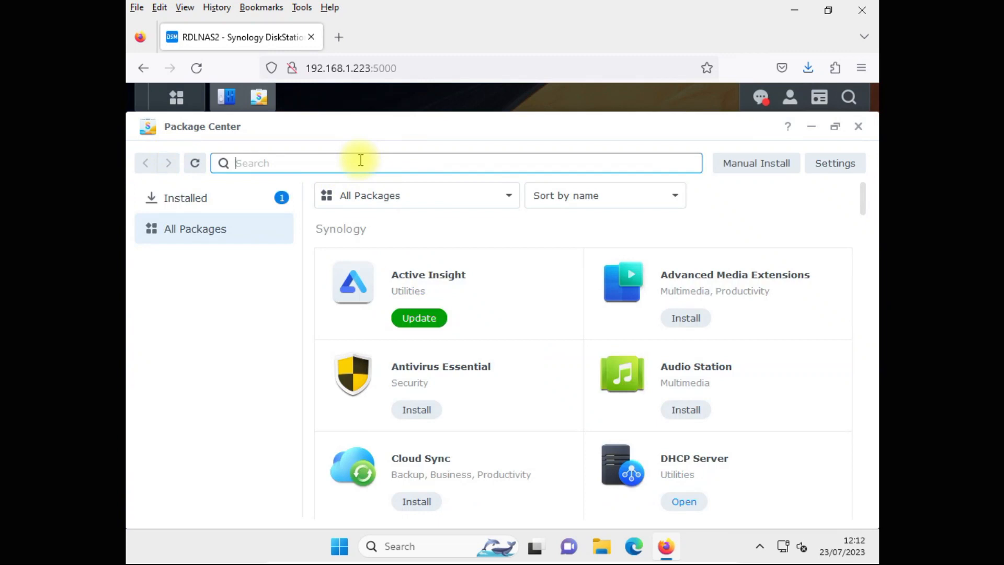
{"action": "type", "text": "drive"}
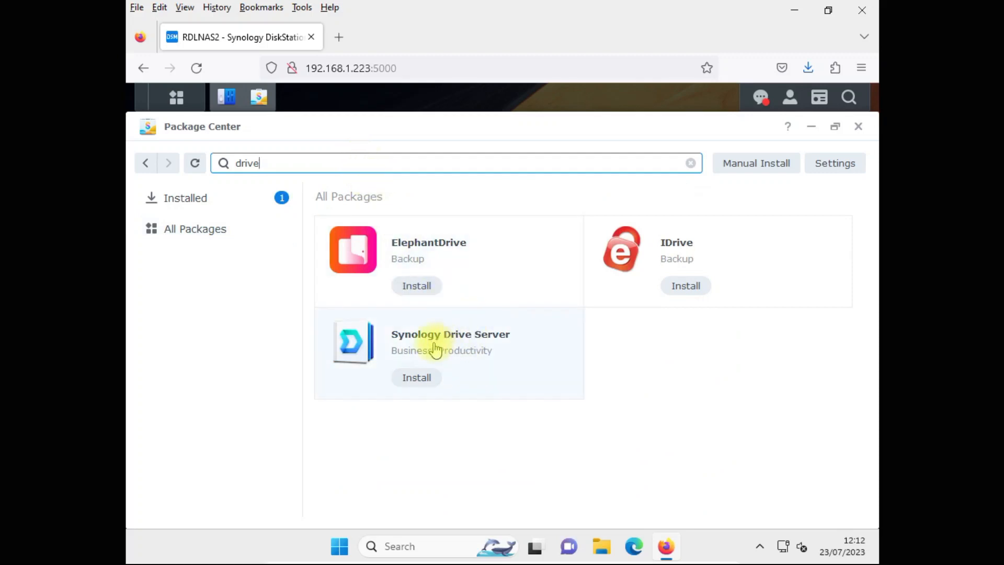
{"action": "left_click", "coordinate": [421, 377]}
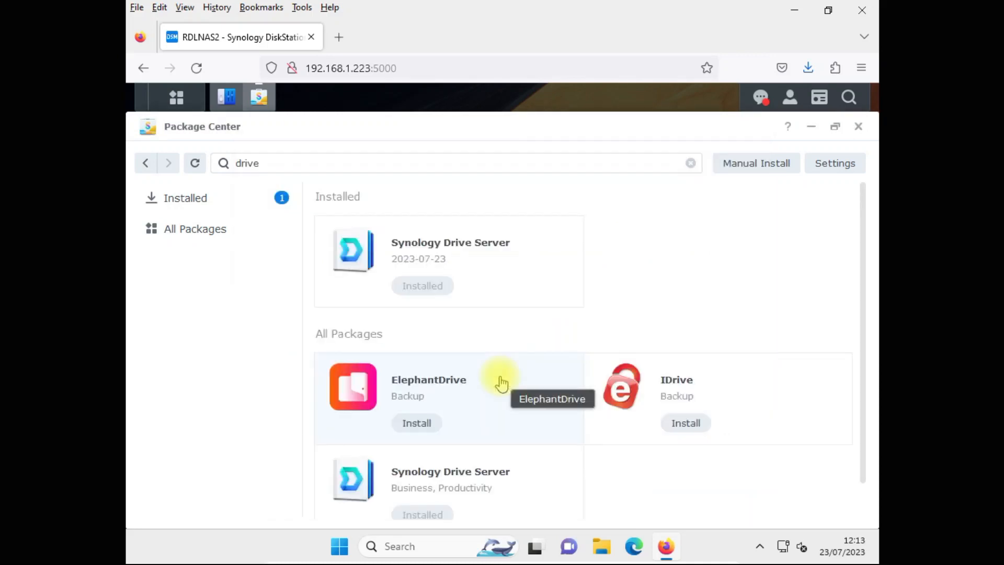
{"action": "left_click", "coordinate": [182, 199]}
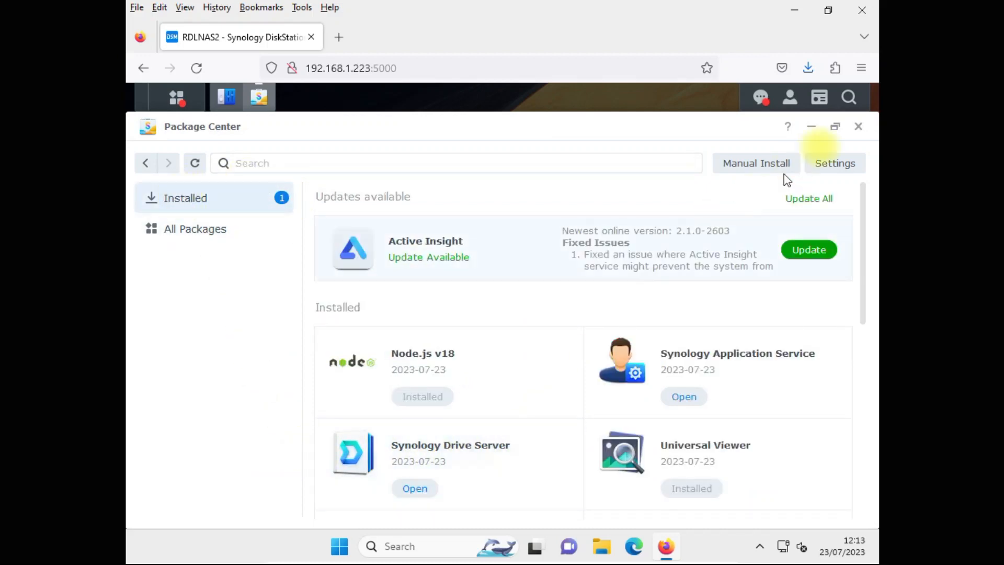
{"action": "left_click", "coordinate": [858, 127]}
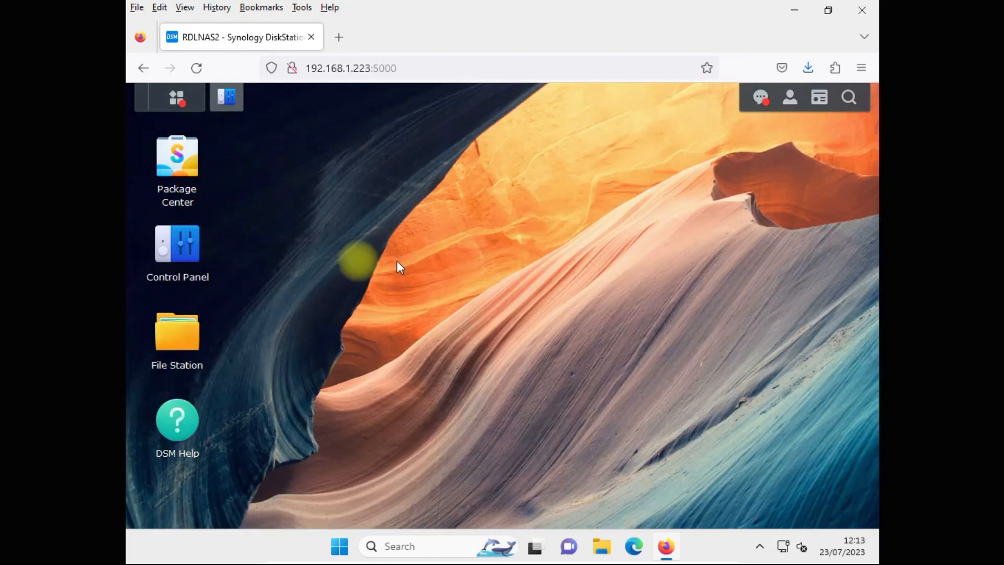
Examine the newly installed Drive applications and view Synology Drive's Team Folder page, closing it when finished.
{"action": "left_click", "coordinate": [177, 98]}
{"action": "scroll", "coordinate": [319, 194], "scroll_direction": "down", "scroll_amount": 2}
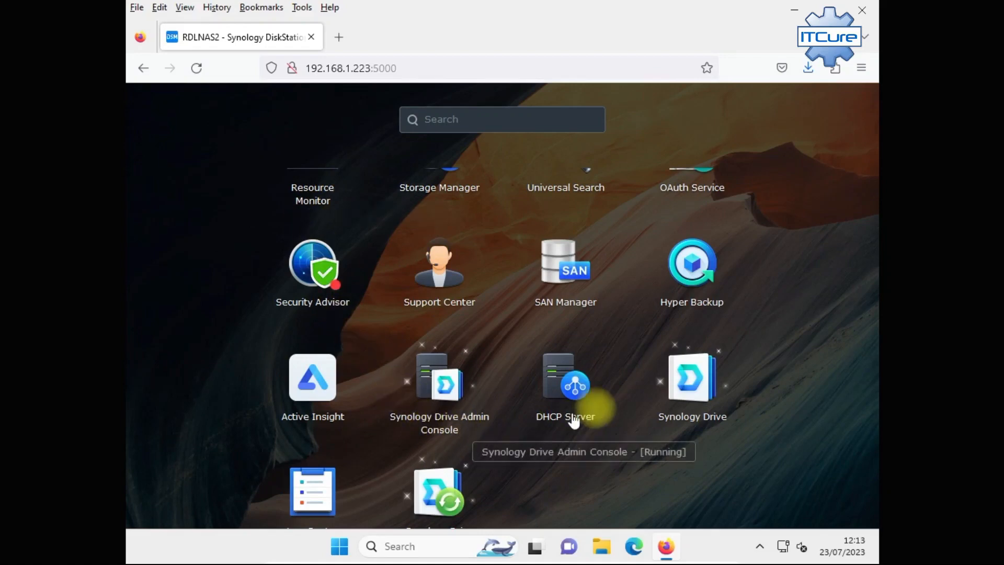
{"action": "scroll", "coordinate": [435, 491], "scroll_direction": "down", "scroll_amount": 1}
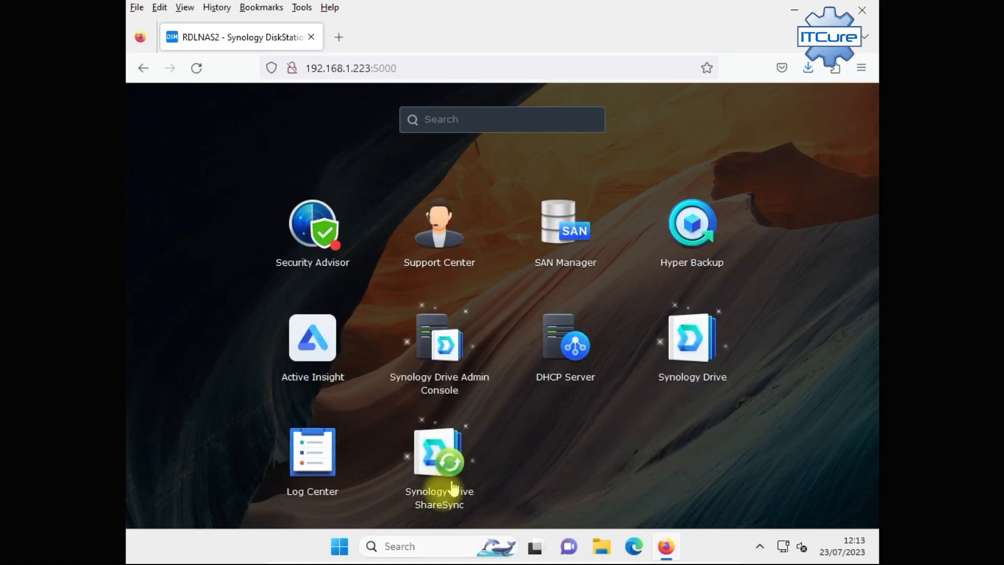
{"action": "left_click", "coordinate": [427, 506]}
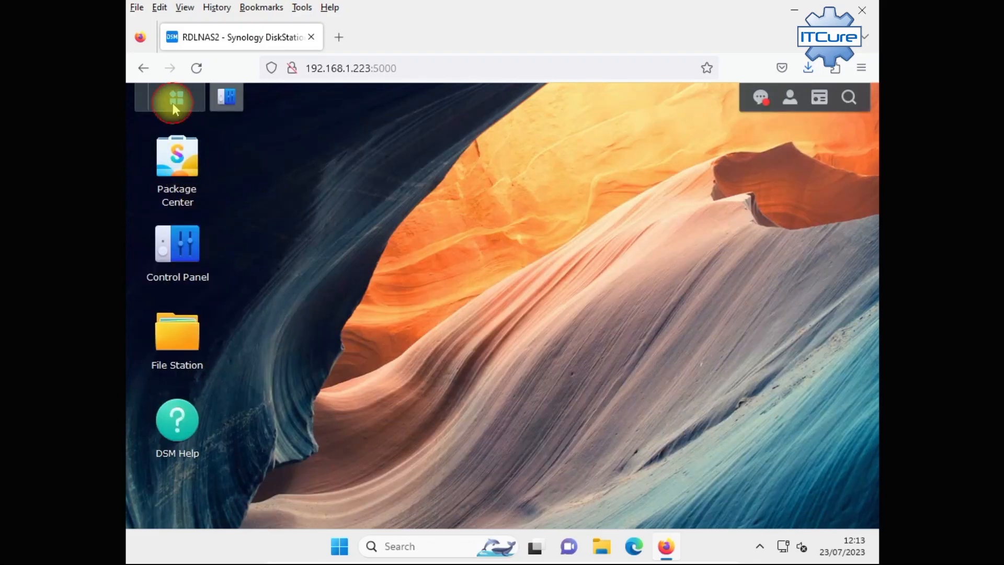
{"action": "left_click", "coordinate": [173, 101]}
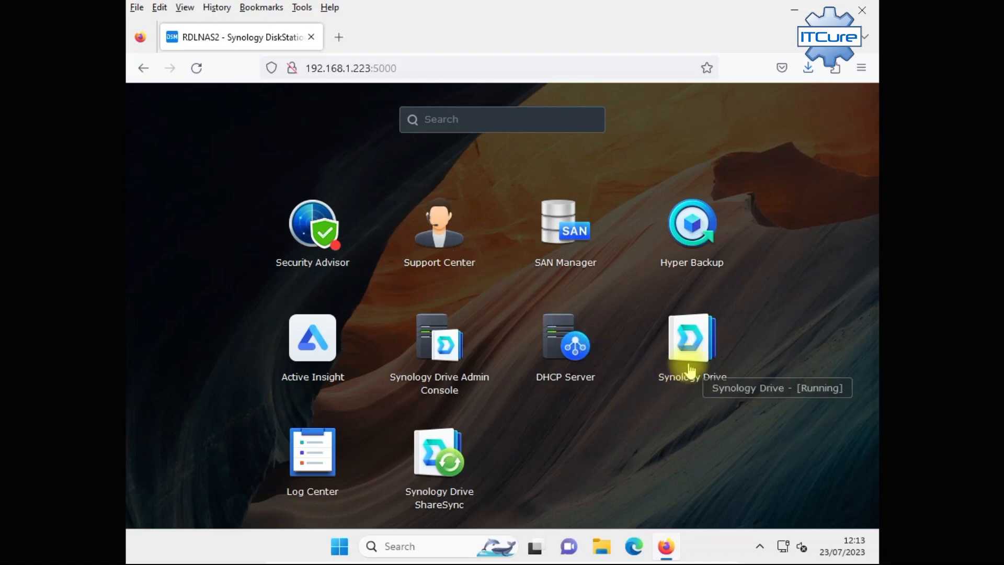
{"action": "left_click", "coordinate": [691, 370]}
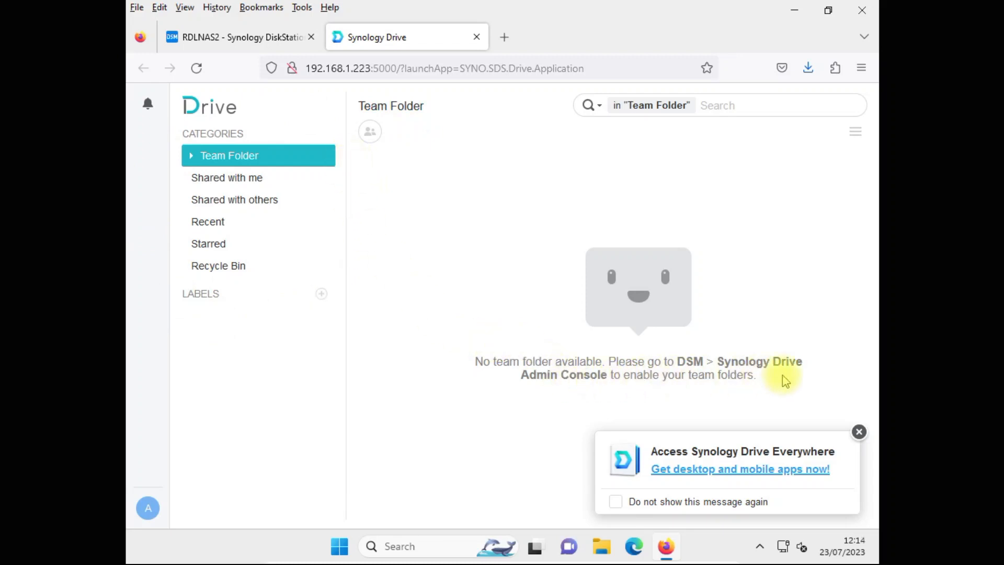
{"action": "left_click", "coordinate": [476, 37]}
Add a desktop shortcut for Synology Drive Admin Console and return to the DSM desktop.
{"action": "left_click", "coordinate": [174, 98]}
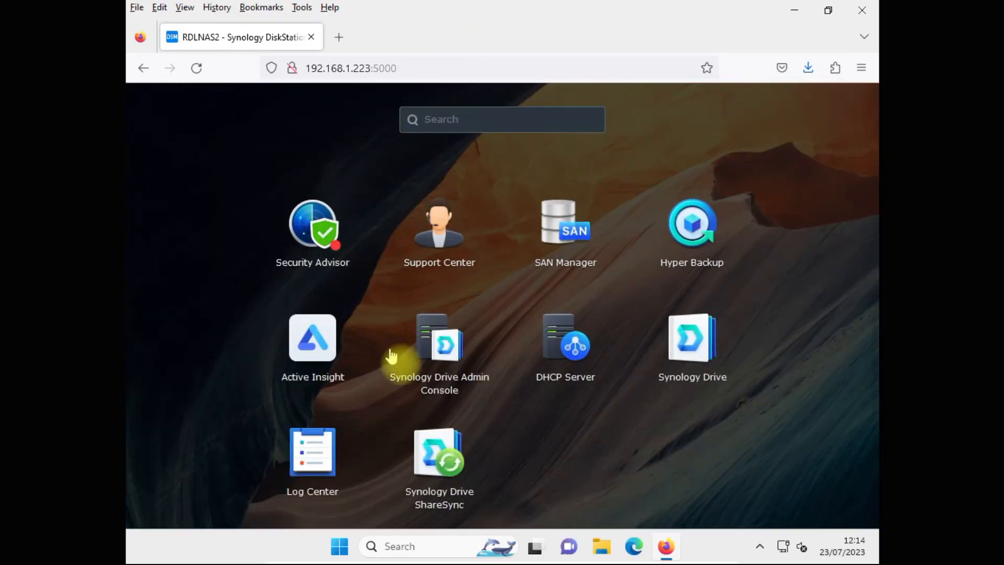
{"action": "left_click", "coordinate": [444, 355]}
{"action": "left_click_drag", "start_coordinate": [444, 356], "coordinate": [499, 377]}
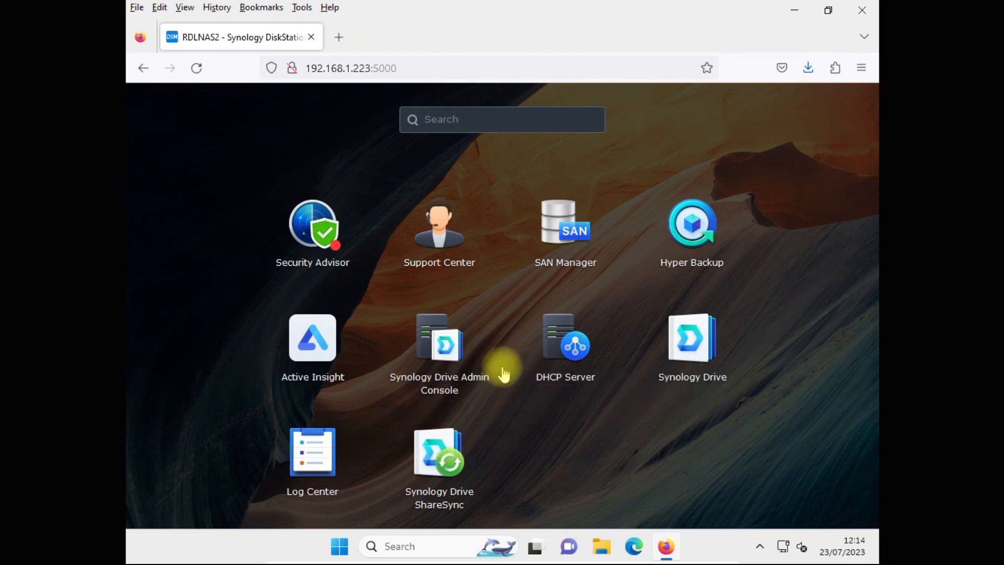
{"action": "left_click", "coordinate": [146, 93]}
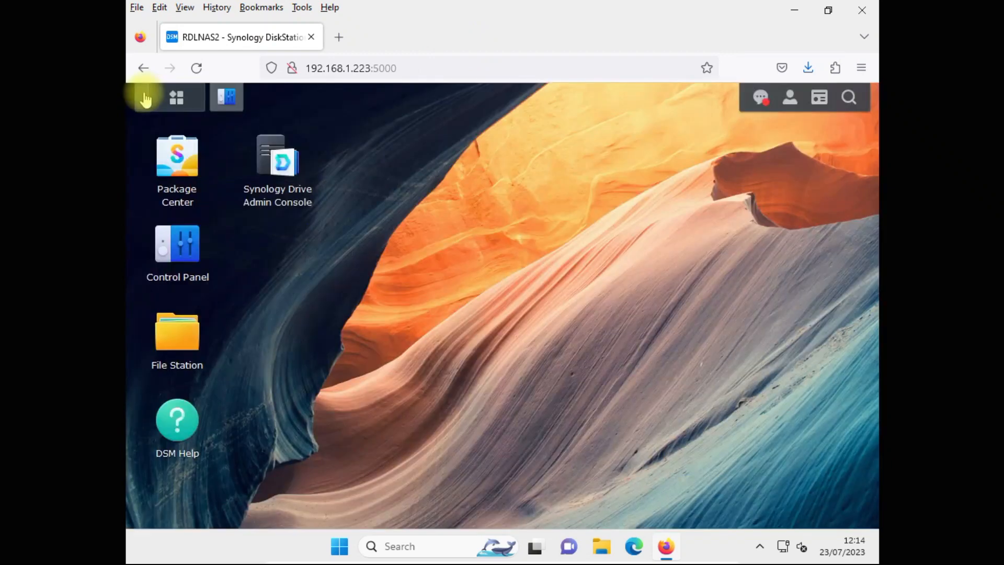
Launch Synology Drive Admin Console, accept the webpage refresh for the new package and dismiss the Admin Account Security notice.
{"action": "left_click", "coordinate": [282, 176]}
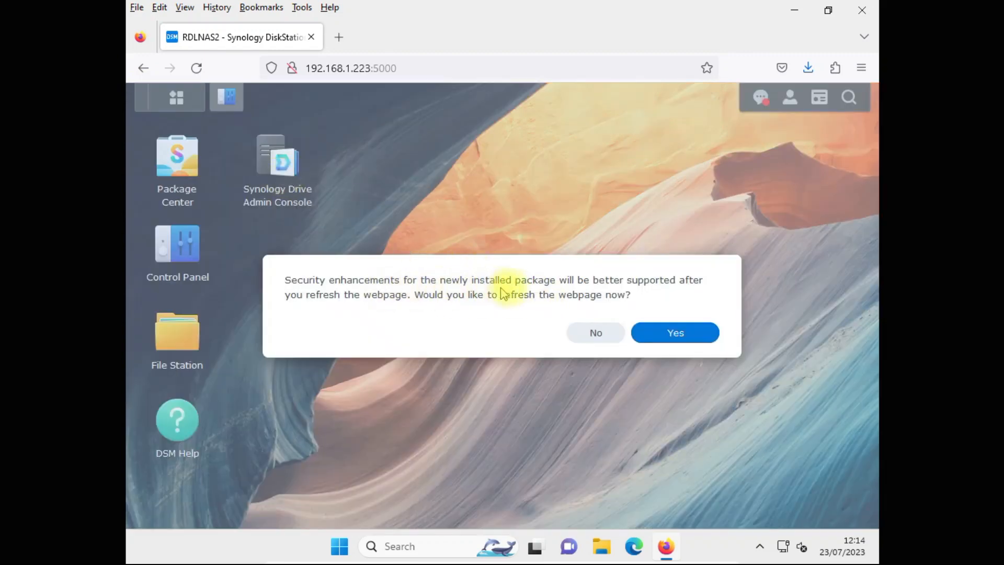
{"action": "left_click", "coordinate": [678, 334]}
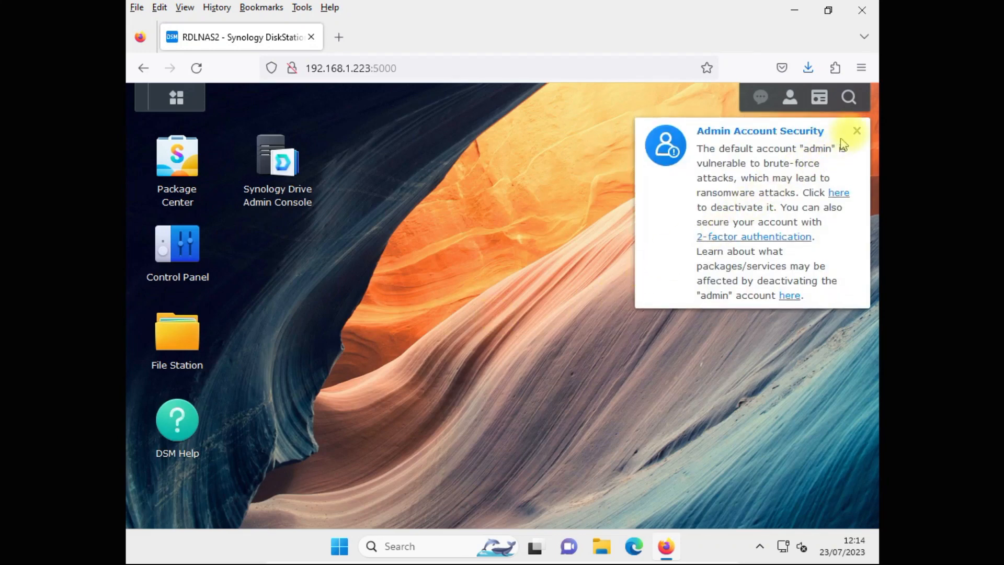
{"action": "left_click", "coordinate": [857, 131]}
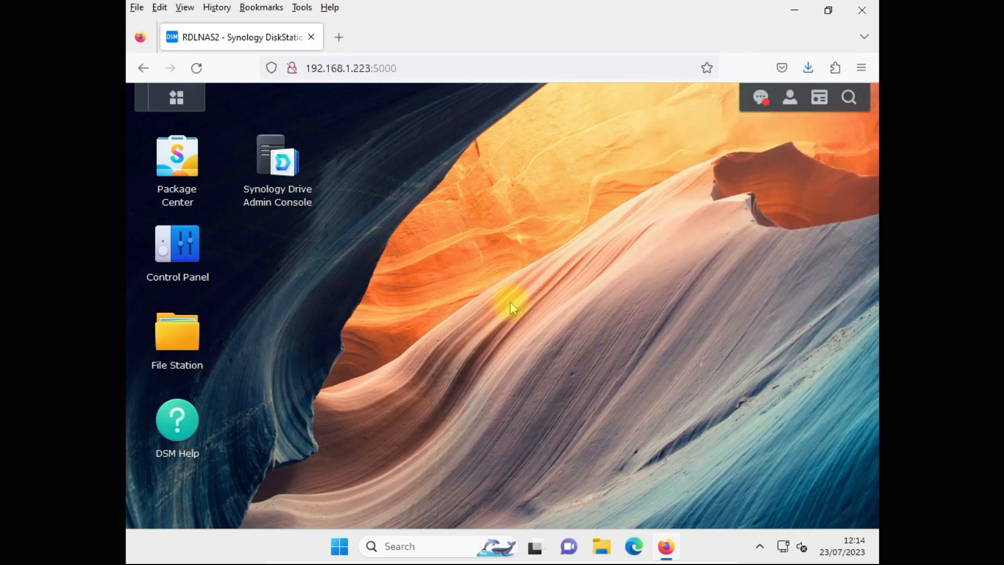
Reopen Synology Drive Admin Console and go through its welcome introduction to the team folder list.
{"action": "left_click", "coordinate": [277, 159]}
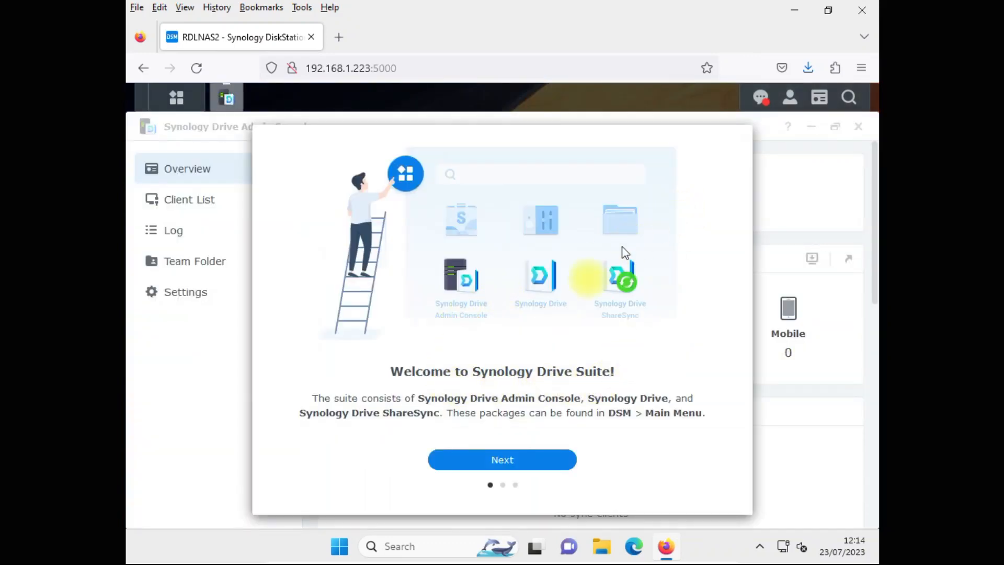
{"action": "left_click", "coordinate": [526, 461]}
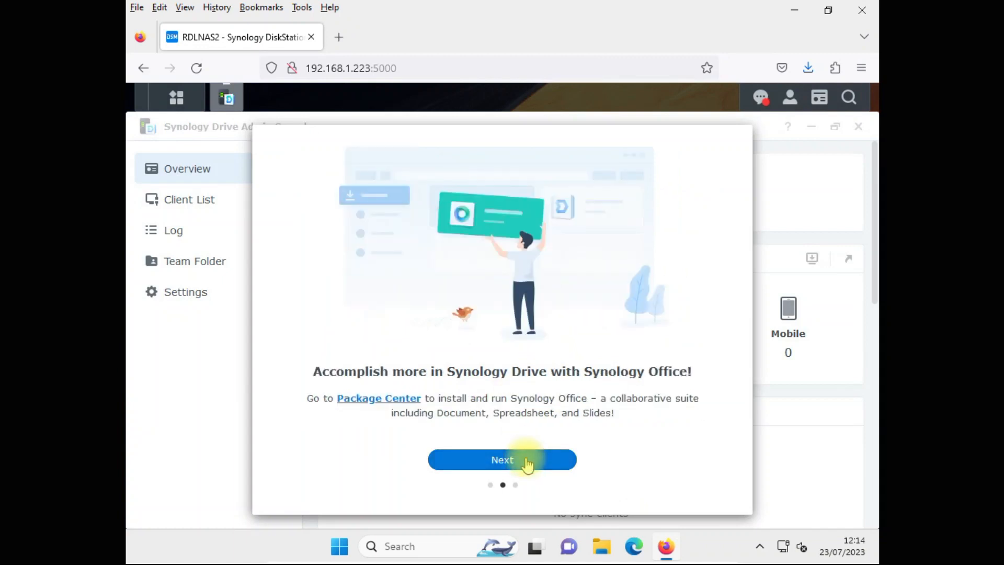
{"action": "left_click", "coordinate": [527, 461]}
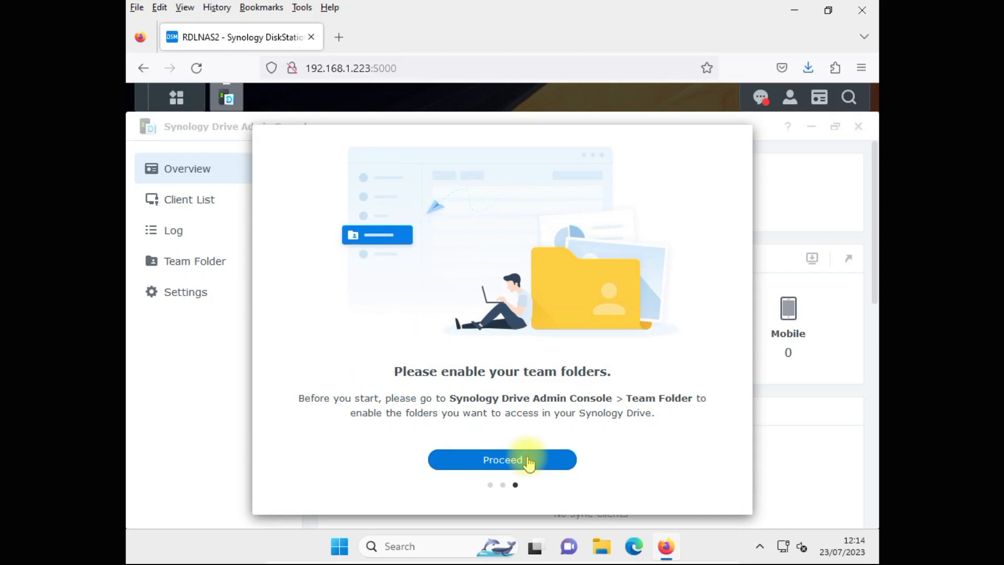
{"action": "left_click", "coordinate": [528, 461]}
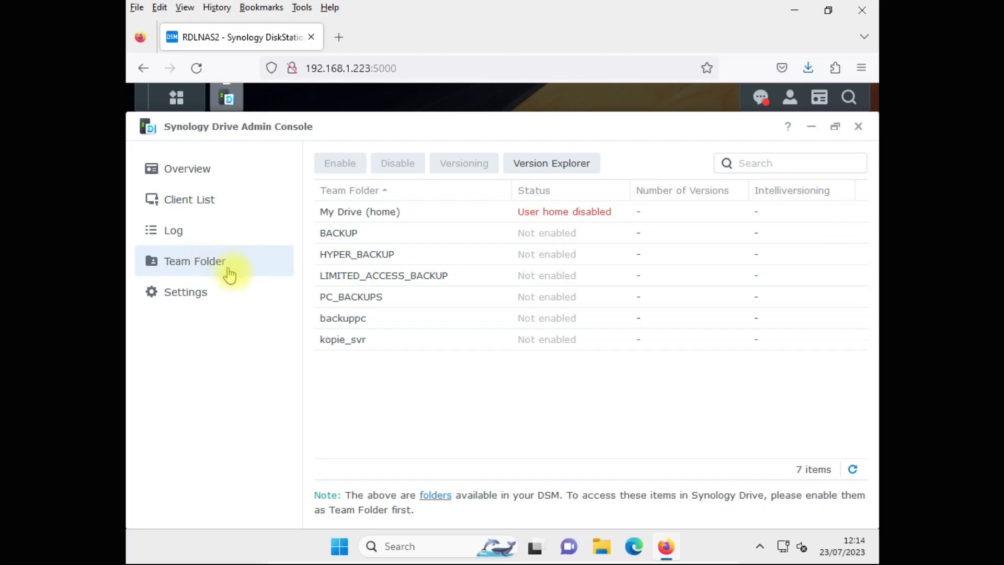
Enable the PC_BACKUPS team folder with a maximum of 6 versions and deletion of versions older than 60 days.
{"action": "left_click", "coordinate": [360, 303]}
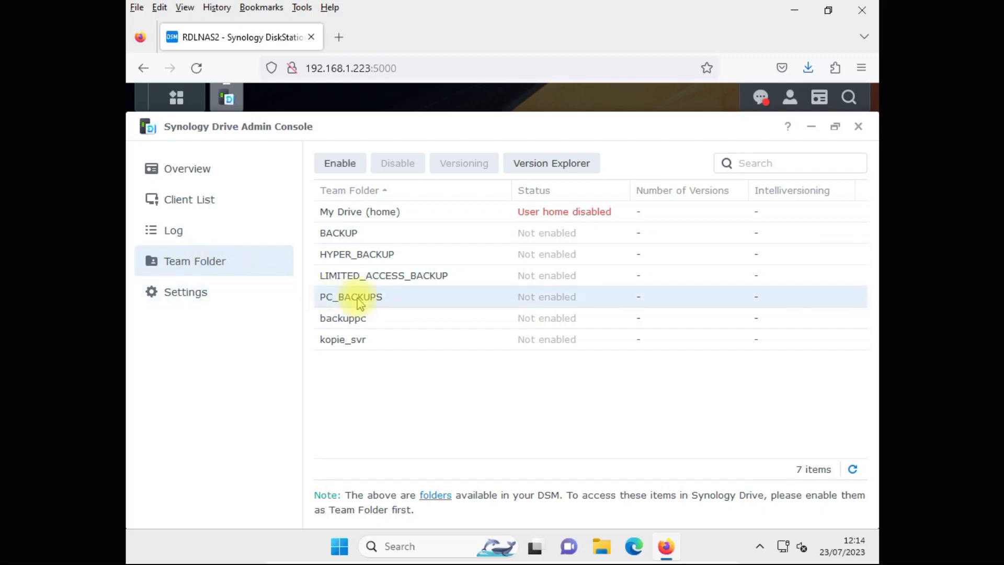
{"action": "left_click", "coordinate": [337, 166]}
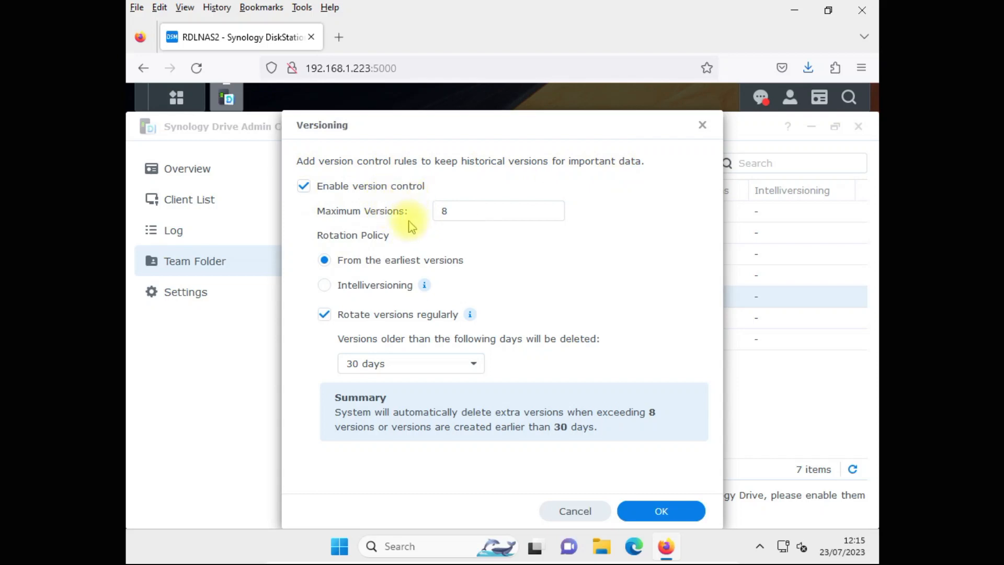
{"action": "double_click", "coordinate": [449, 215]}
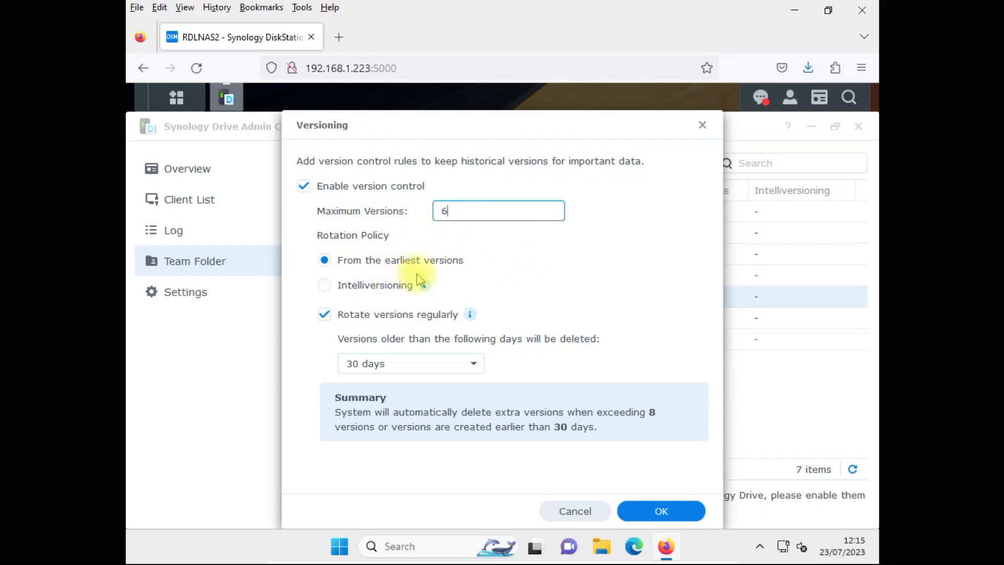
{"action": "mouse_move", "coordinate": [424, 285]}
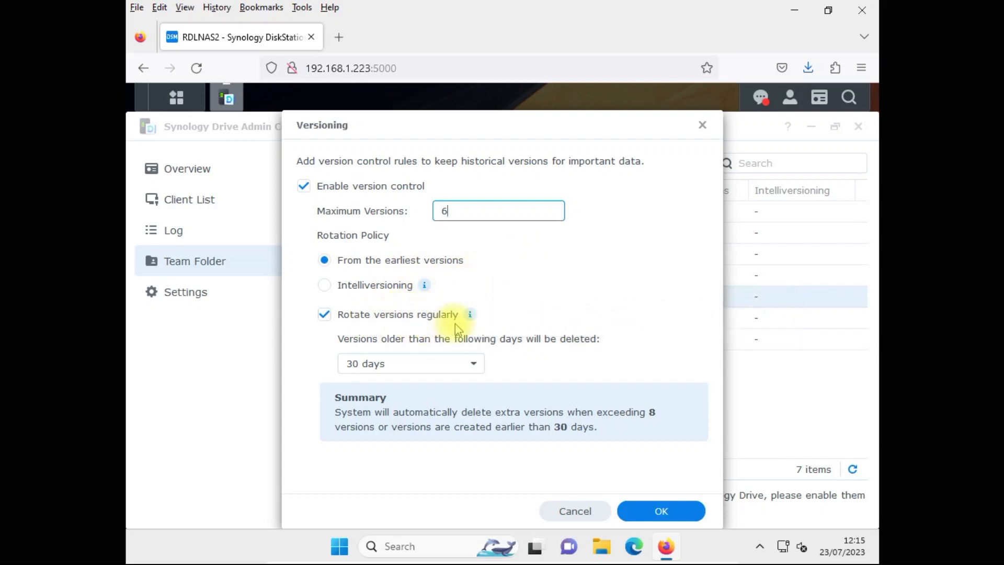
{"action": "mouse_move", "coordinate": [471, 323]}
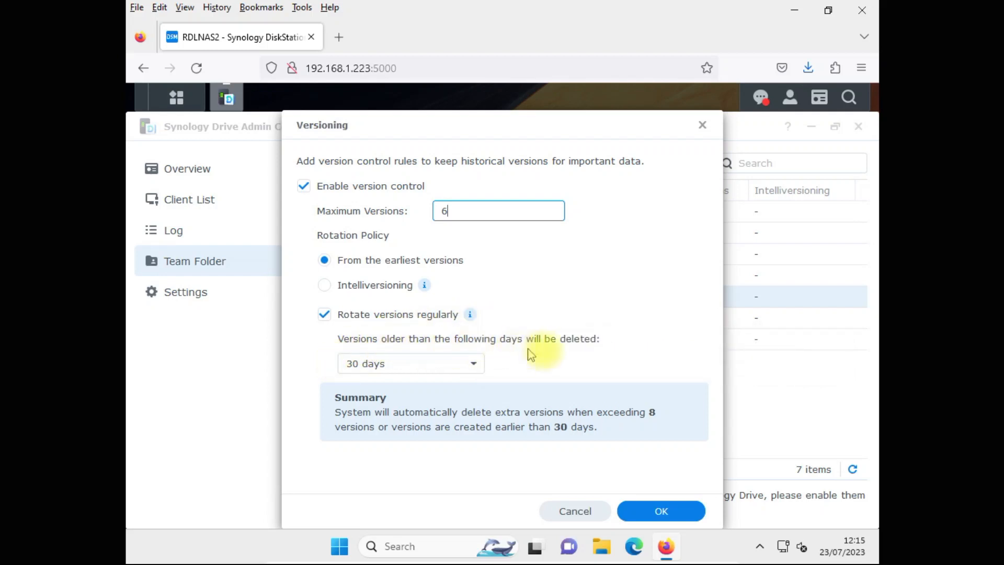
{"action": "left_click", "coordinate": [473, 365]}
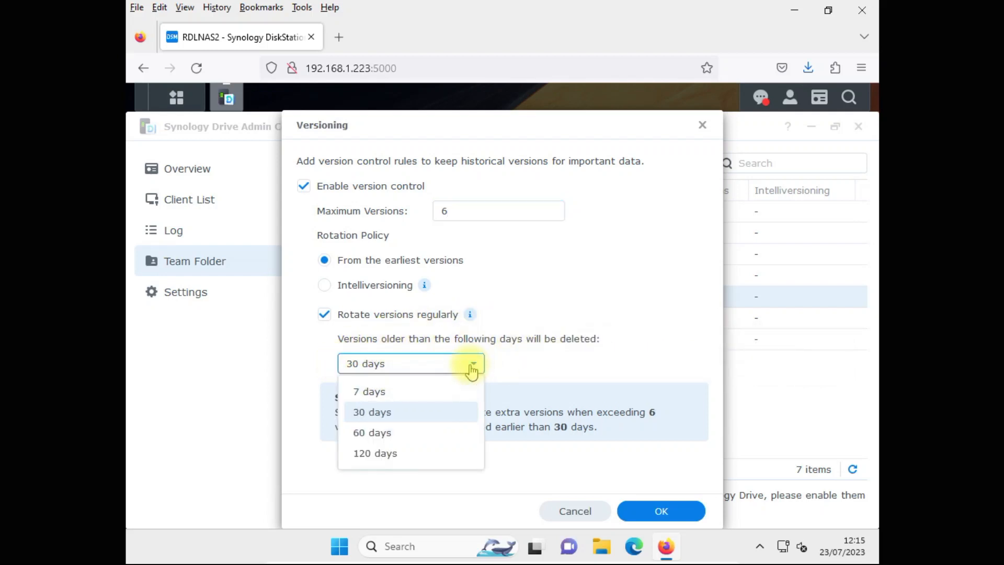
{"action": "left_click", "coordinate": [401, 437]}
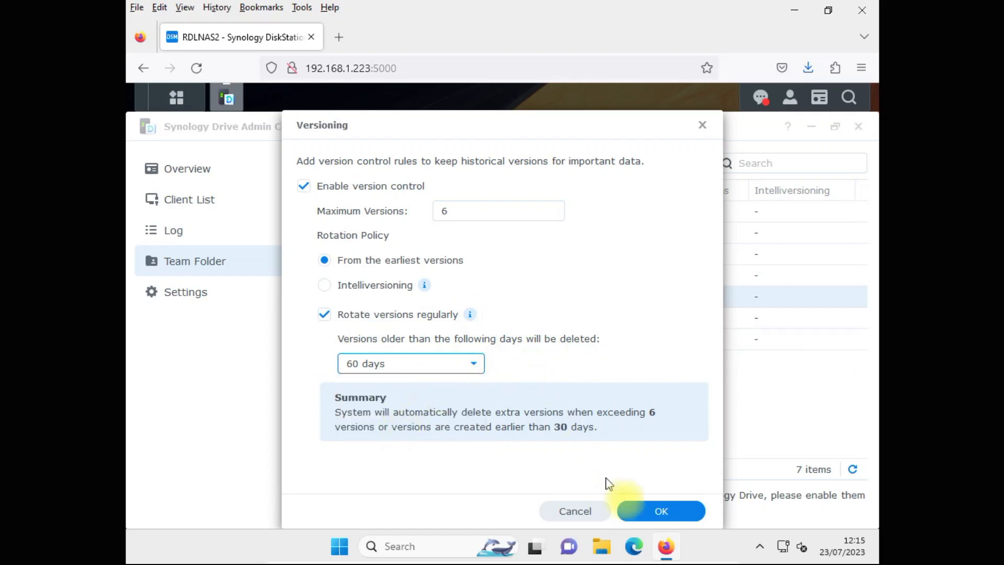
{"action": "left_click", "coordinate": [661, 511]}
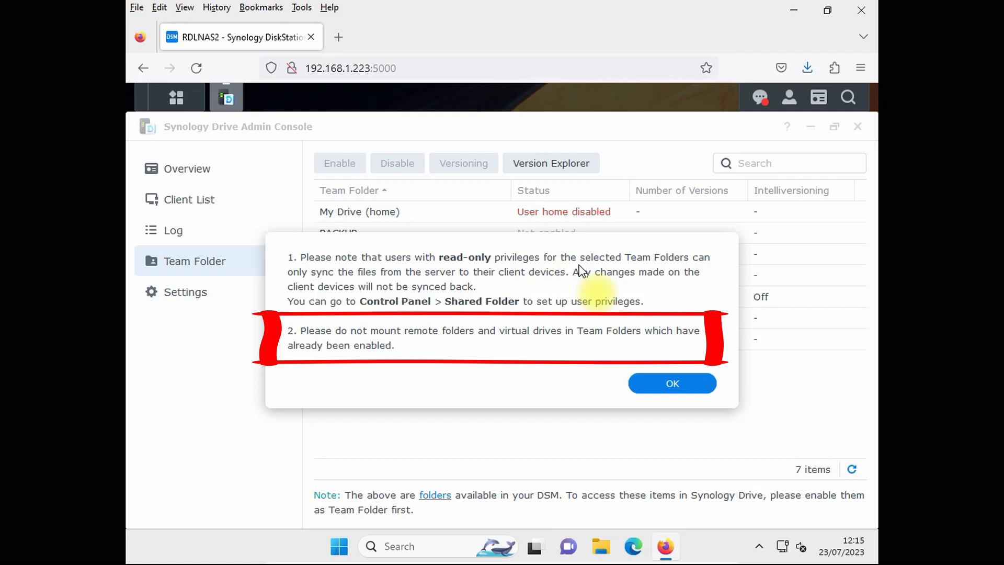
{"action": "left_click", "coordinate": [668, 384]}
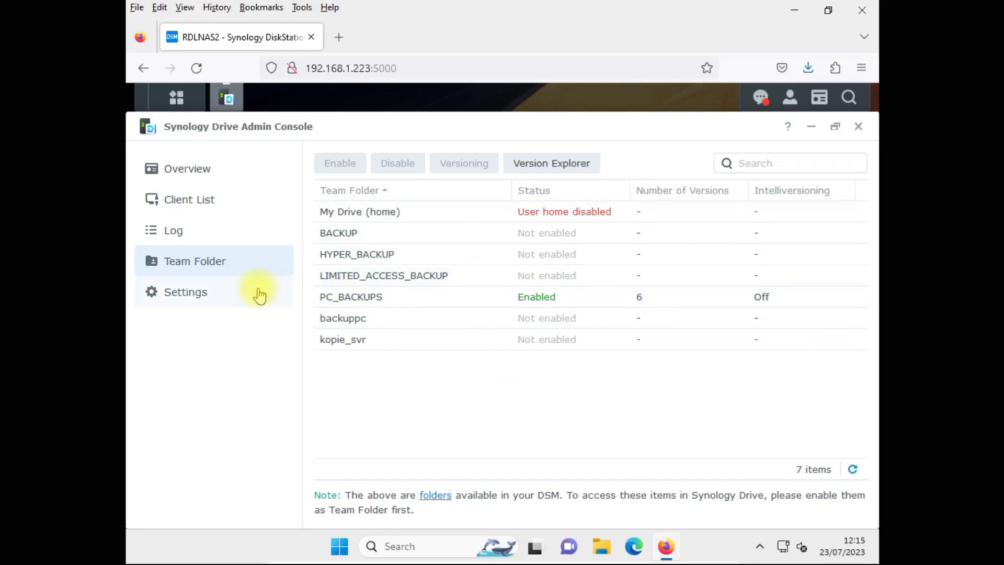
Review the Drive server's overview, client list, log, team folders and general settings.
{"action": "left_click", "coordinate": [188, 167]}
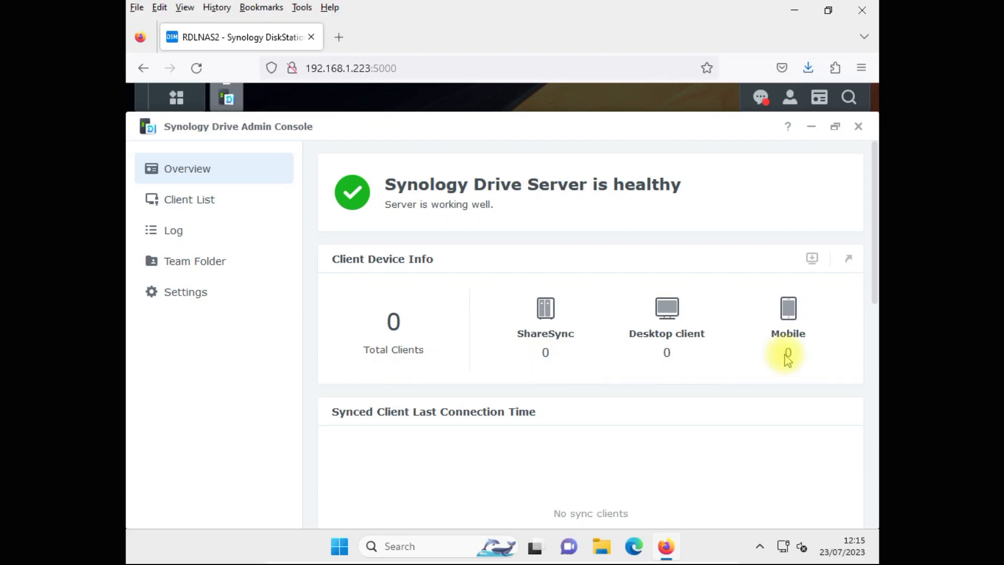
{"action": "left_click", "coordinate": [187, 203]}
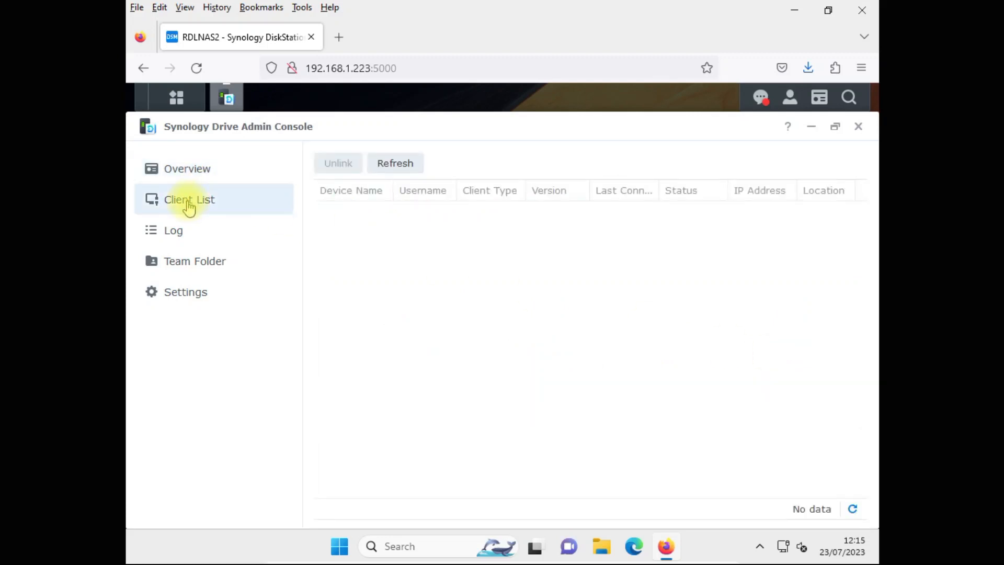
{"action": "left_click", "coordinate": [173, 234]}
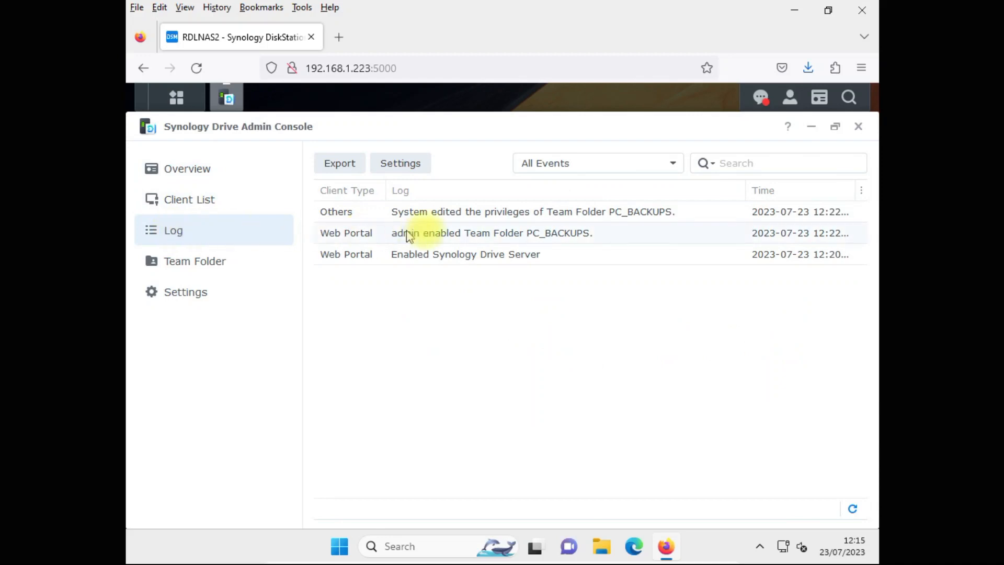
{"action": "left_click", "coordinate": [178, 268]}
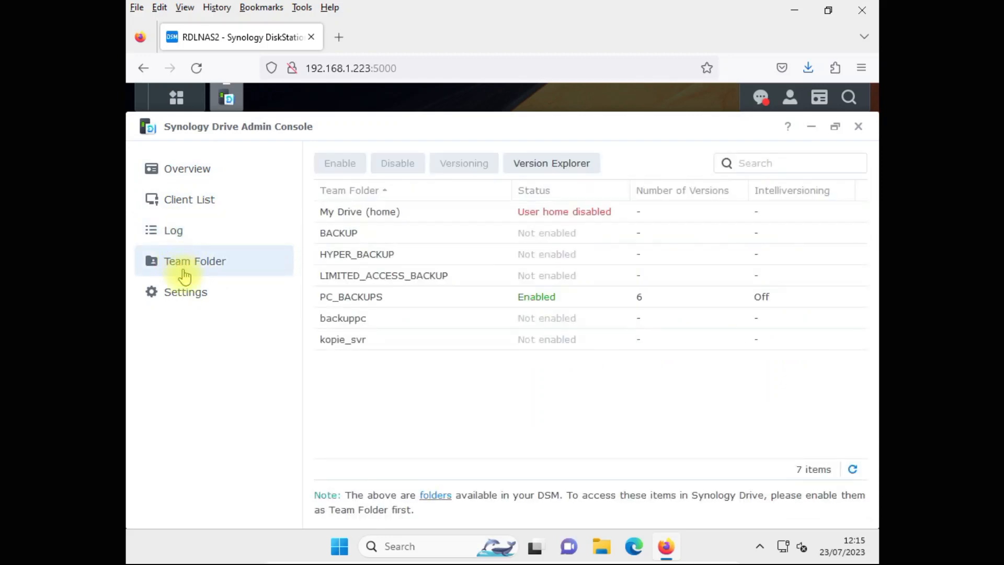
{"action": "left_click", "coordinate": [189, 298]}
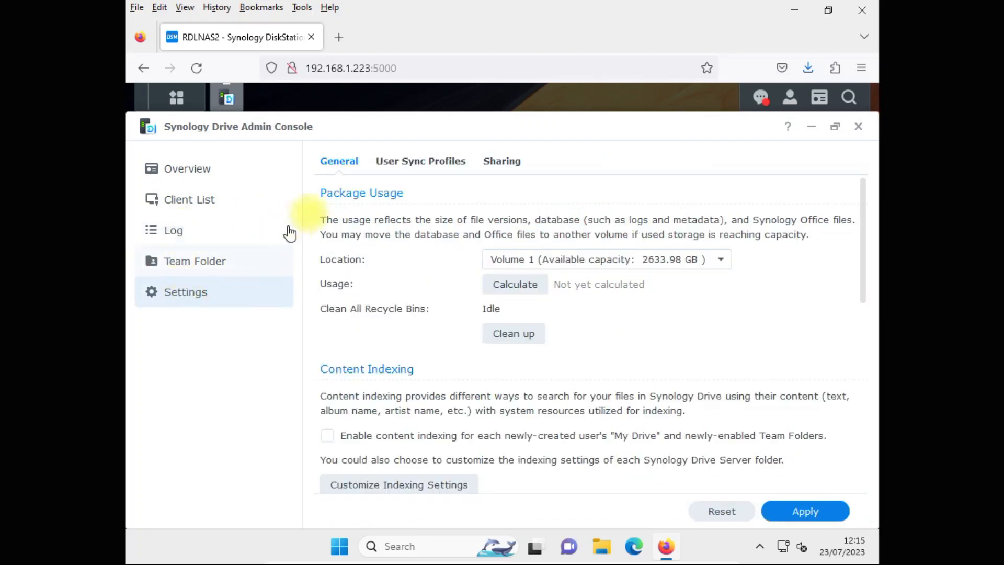
Create a user sync profile named new_sync_profile with a maximum file size of 300 MB.
{"action": "left_click", "coordinate": [413, 162]}
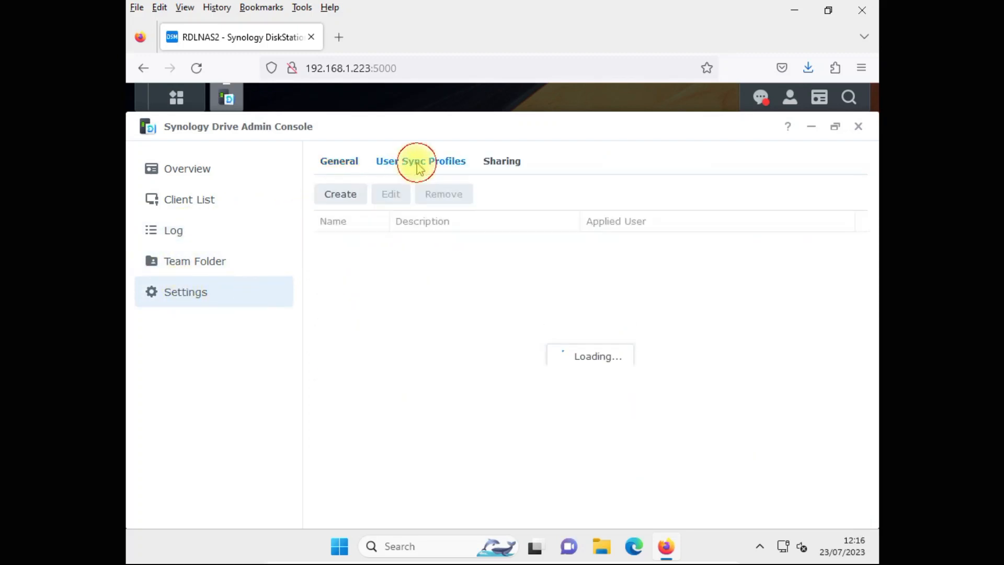
{"action": "left_click", "coordinate": [330, 197]}
{"action": "left_click", "coordinate": [498, 215]}
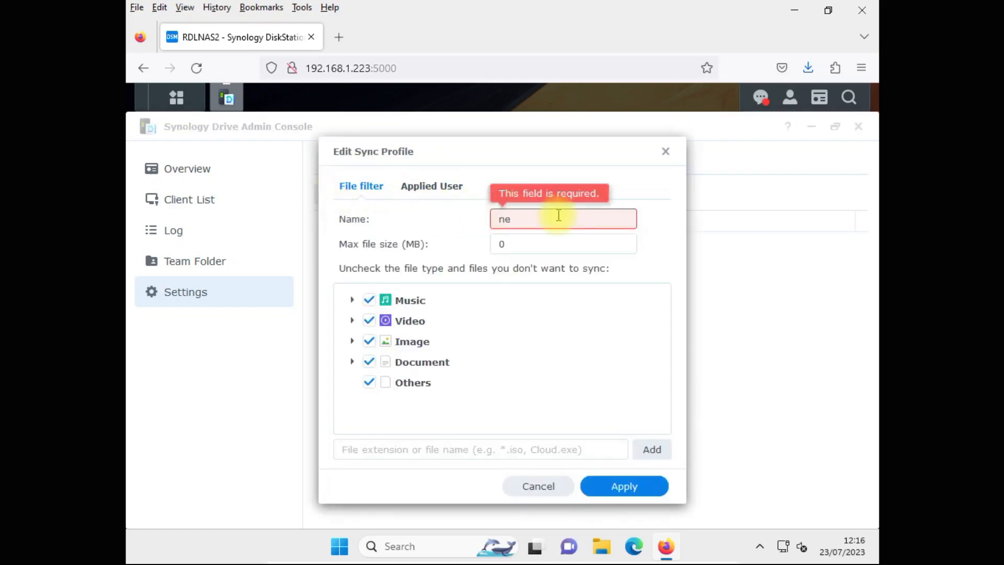
{"action": "left_click", "coordinate": [515, 244]}
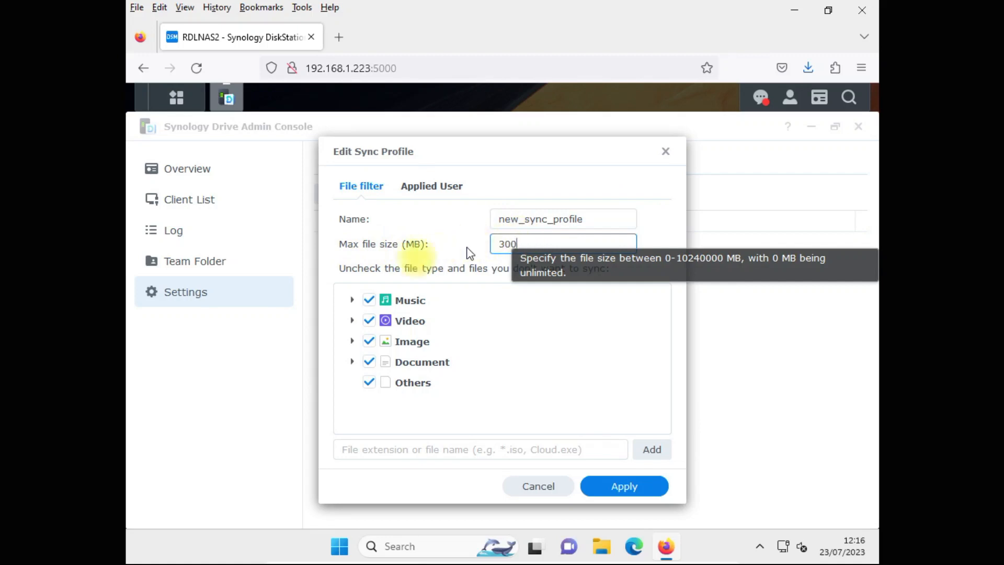
{"action": "left_click", "coordinate": [341, 264]}
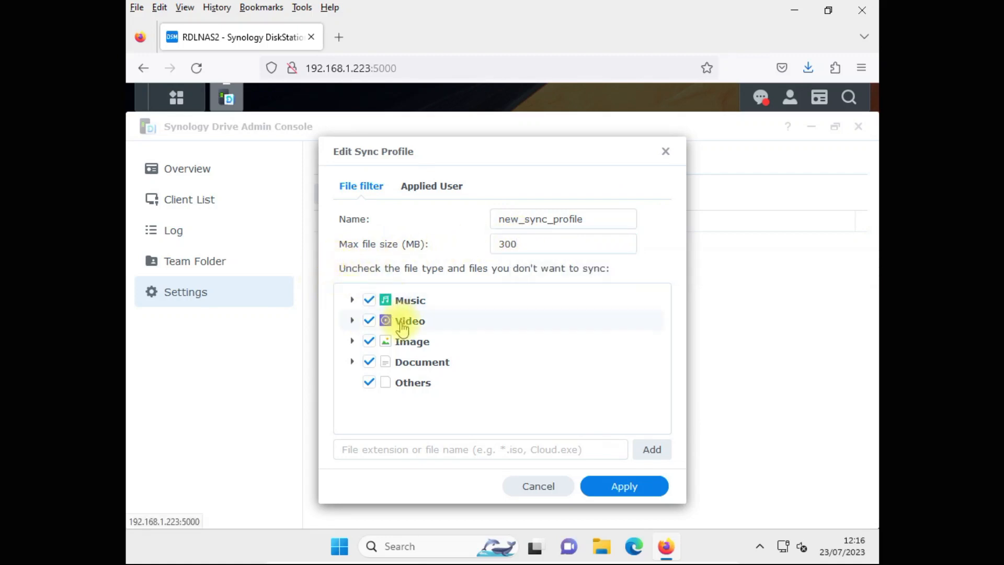
Examine the document and video file types in the profile's file filter and the field for custom extensions.
{"action": "left_click", "coordinate": [353, 362]}
{"action": "scroll", "coordinate": [434, 376], "scroll_direction": "down", "scroll_amount": 1}
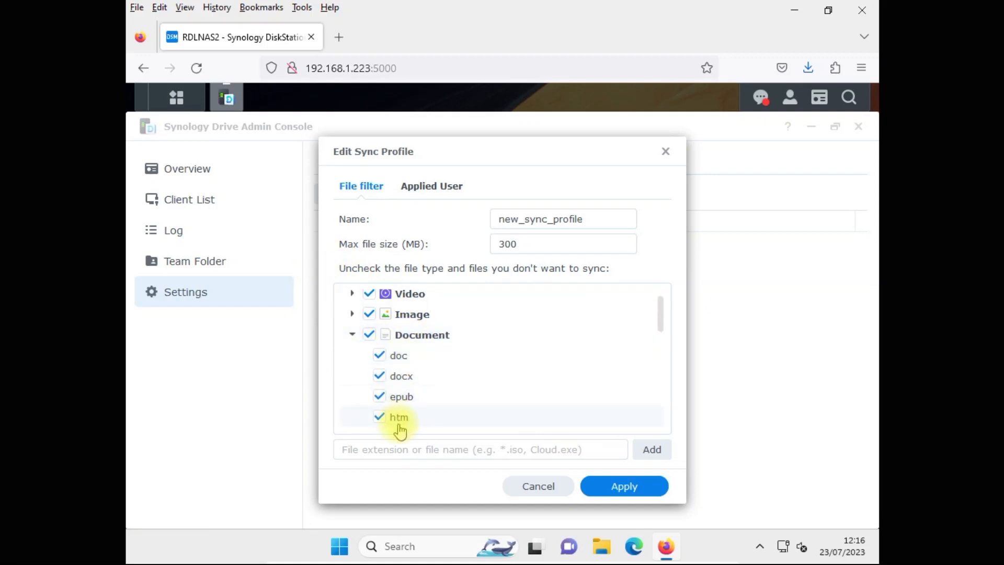
{"action": "left_click", "coordinate": [351, 295]}
{"action": "scroll", "coordinate": [399, 413], "scroll_direction": "down", "scroll_amount": 2}
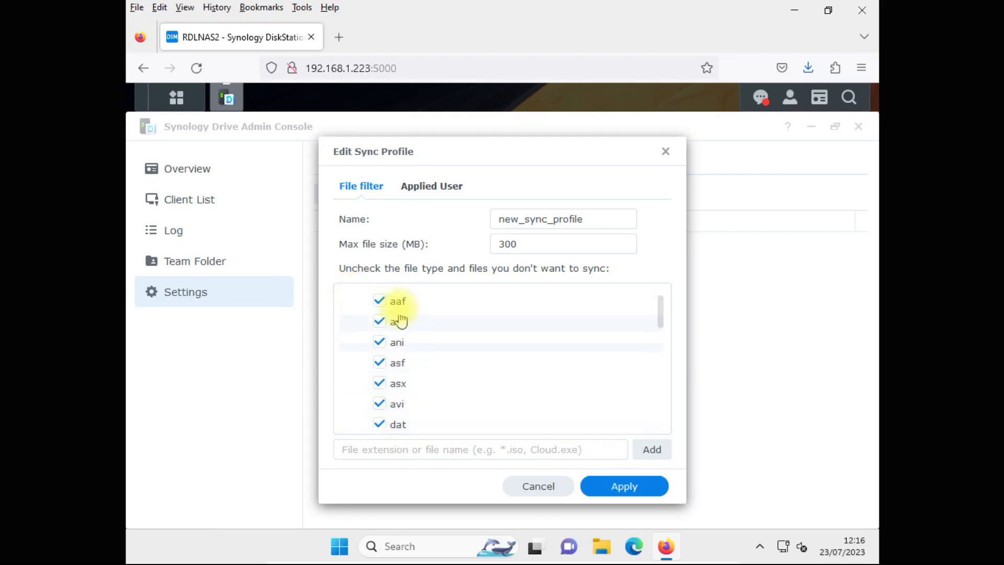
{"action": "scroll", "coordinate": [429, 374], "scroll_direction": "up", "scroll_amount": 2}
{"action": "left_click", "coordinate": [351, 294]}
{"action": "left_click", "coordinate": [351, 335]}
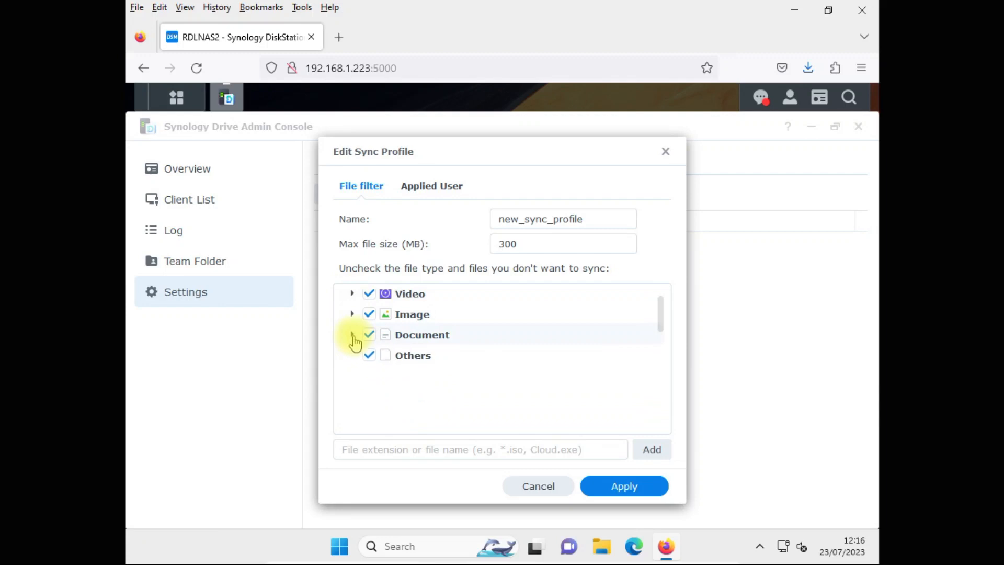
{"action": "left_click", "coordinate": [357, 449]}
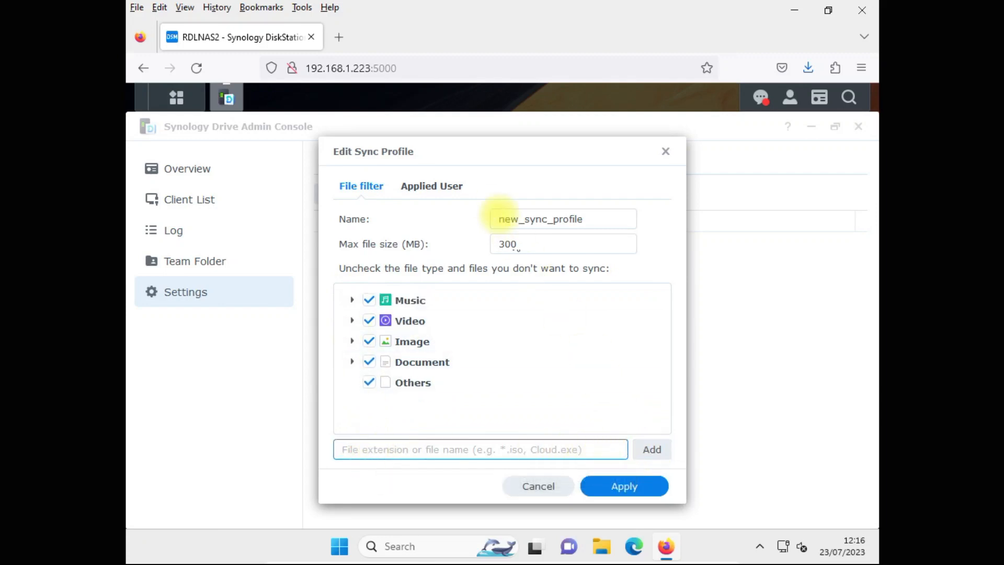
Apply the sync profile to the chosen local user, save it and widen the profile list's Description column.
{"action": "left_click", "coordinate": [445, 187]}
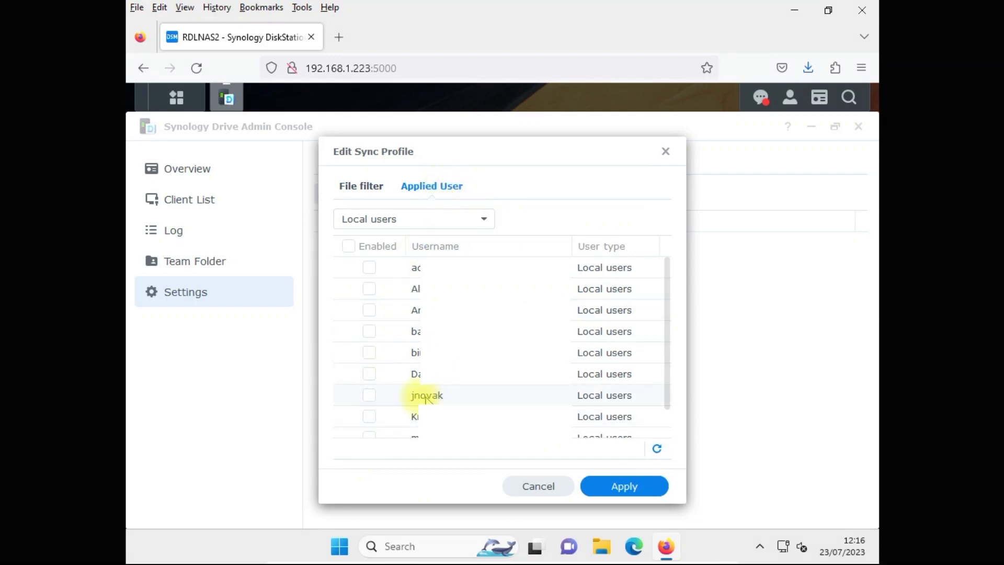
{"action": "left_click", "coordinate": [370, 395]}
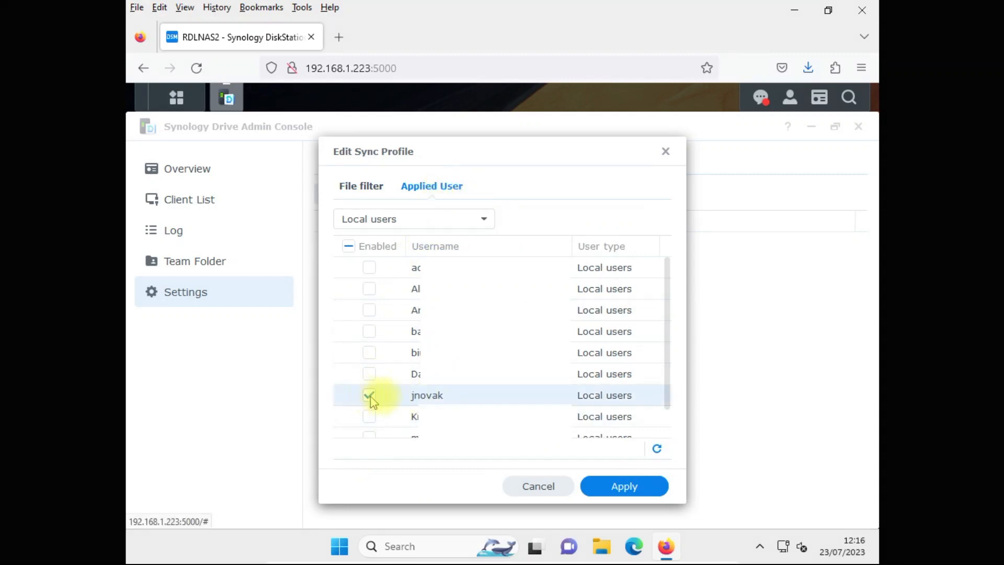
{"action": "left_click", "coordinate": [625, 486]}
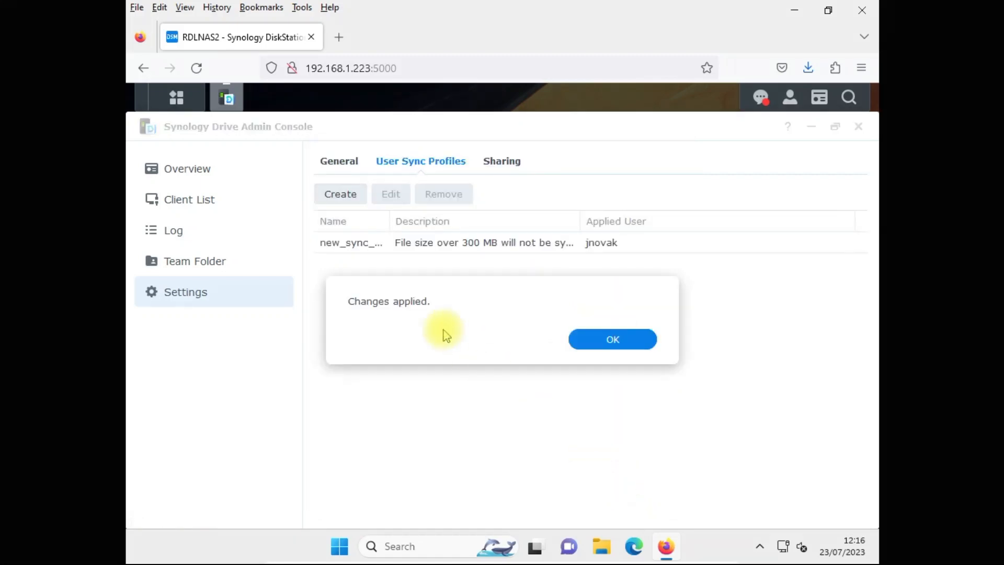
{"action": "left_click", "coordinate": [595, 339]}
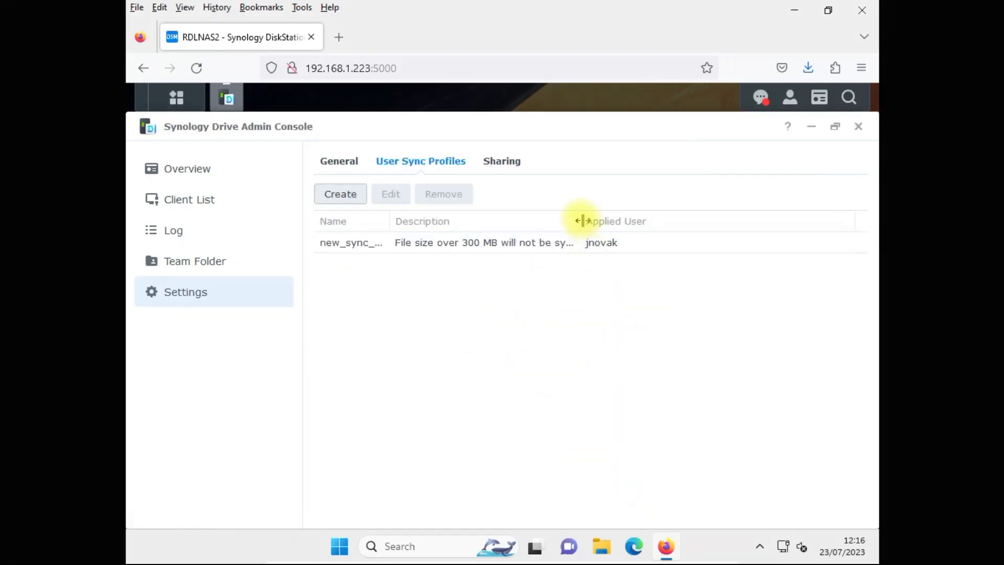
{"action": "left_click_drag", "start_coordinate": [663, 229], "coordinate": [665, 230]}
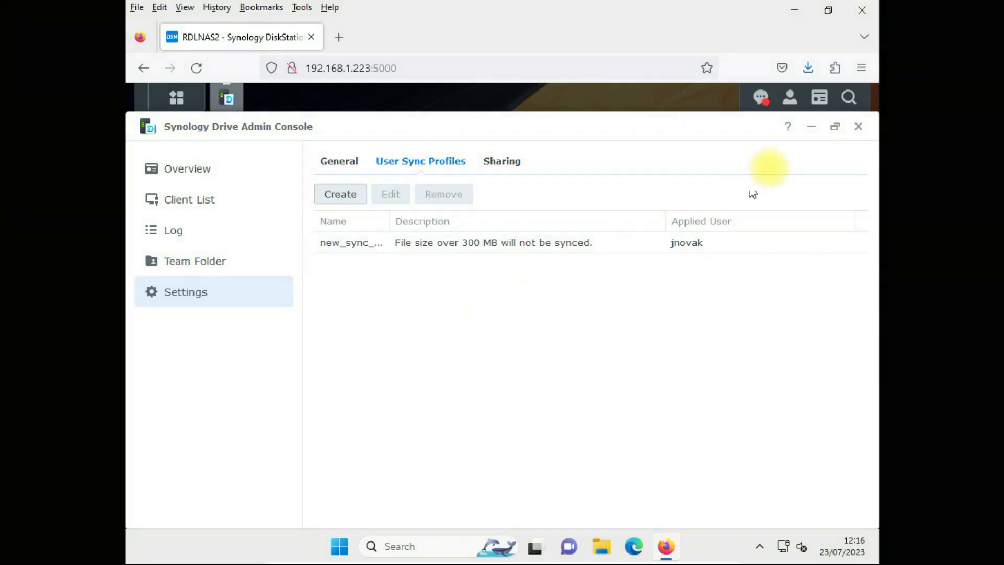
Close Synology Drive Admin Console and open Info Center in Control Panel to check the DSM version.
{"action": "left_click", "coordinate": [859, 127]}
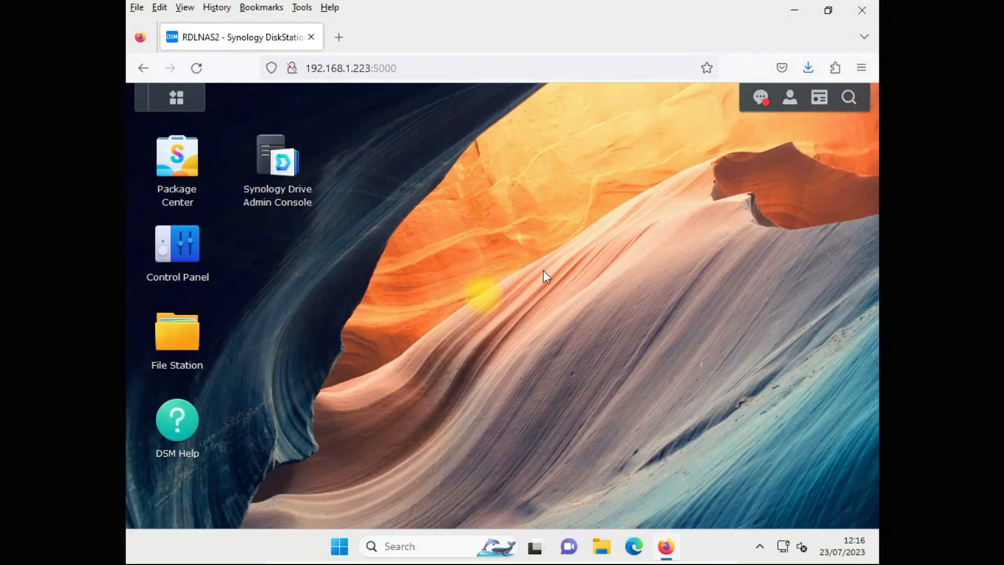
{"action": "left_click", "coordinate": [176, 244]}
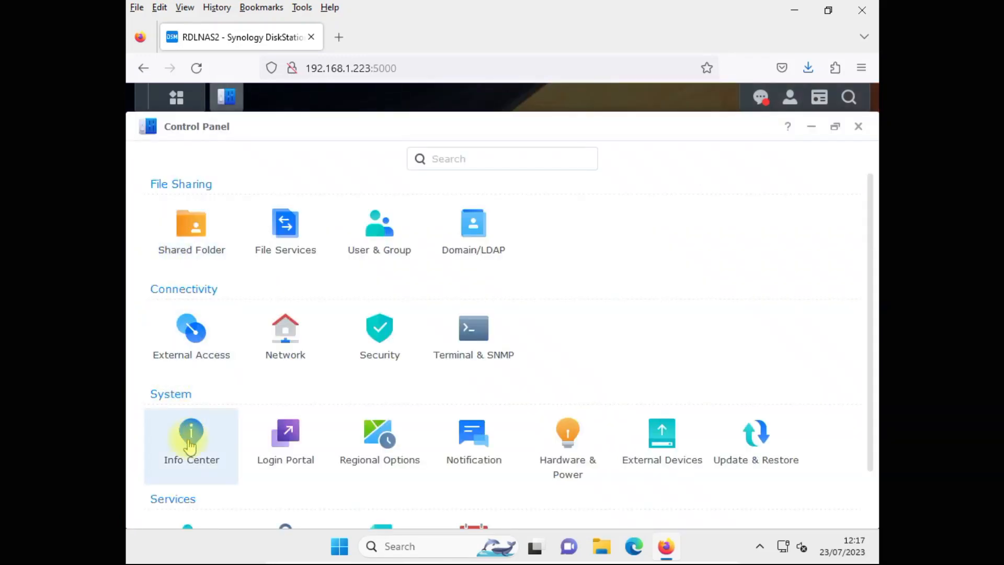
{"action": "left_click", "coordinate": [190, 446]}
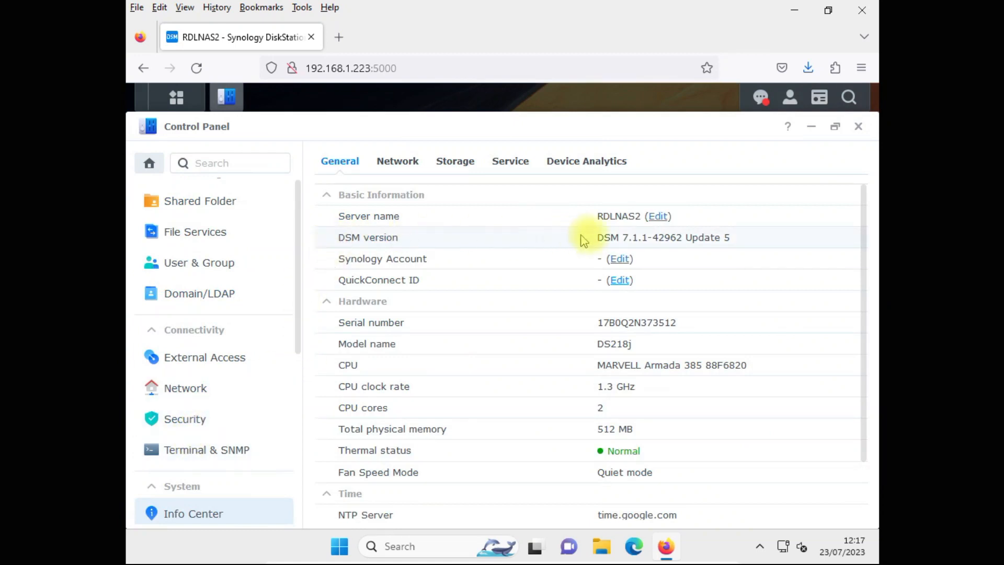
{"action": "left_click_drag", "start_coordinate": [644, 242], "coordinate": [571, 277]}
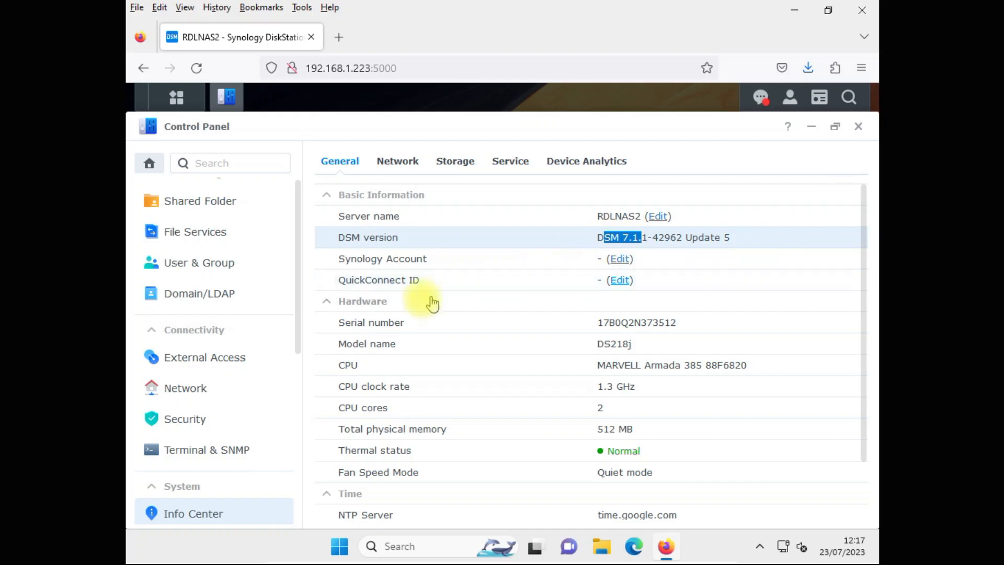
Copy the NAS's full model name from the hardware information.
{"action": "double_click", "coordinate": [601, 345]}
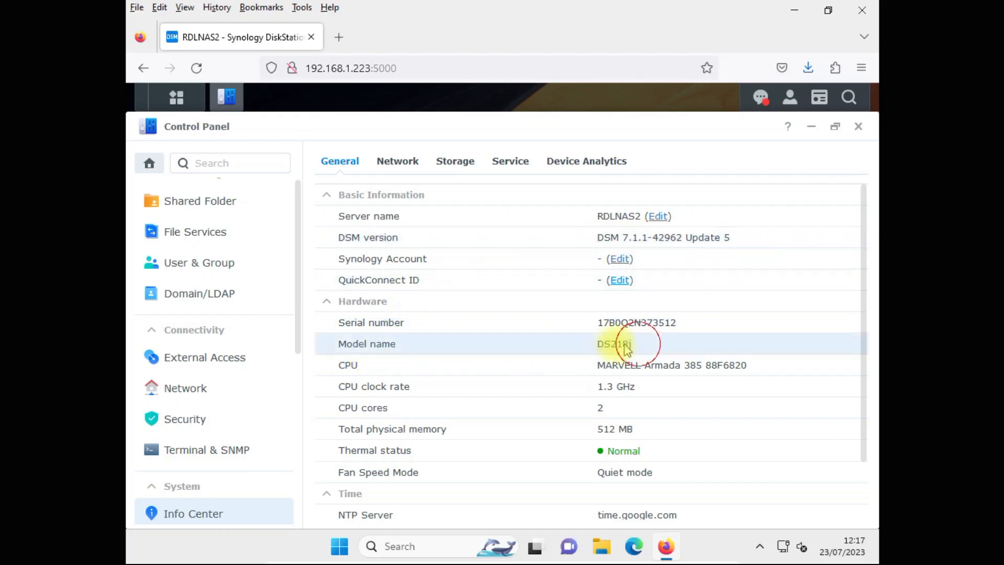
{"action": "left_click_drag", "start_coordinate": [605, 345], "coordinate": [631, 345]}
{"action": "right_click", "coordinate": [614, 346]}
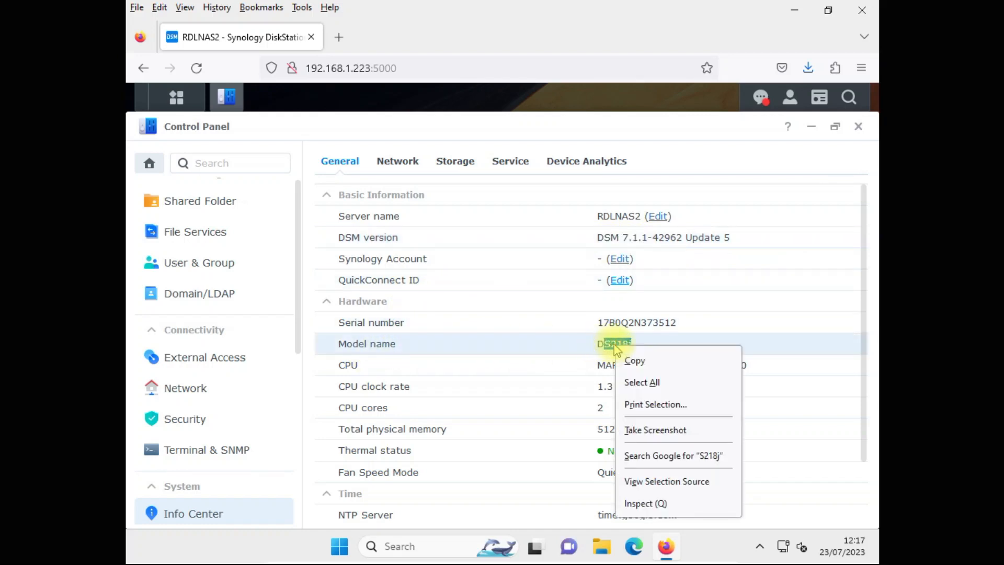
{"action": "left_click", "coordinate": [637, 344]}
{"action": "double_click", "coordinate": [609, 345]}
{"action": "right_click", "coordinate": [616, 347]}
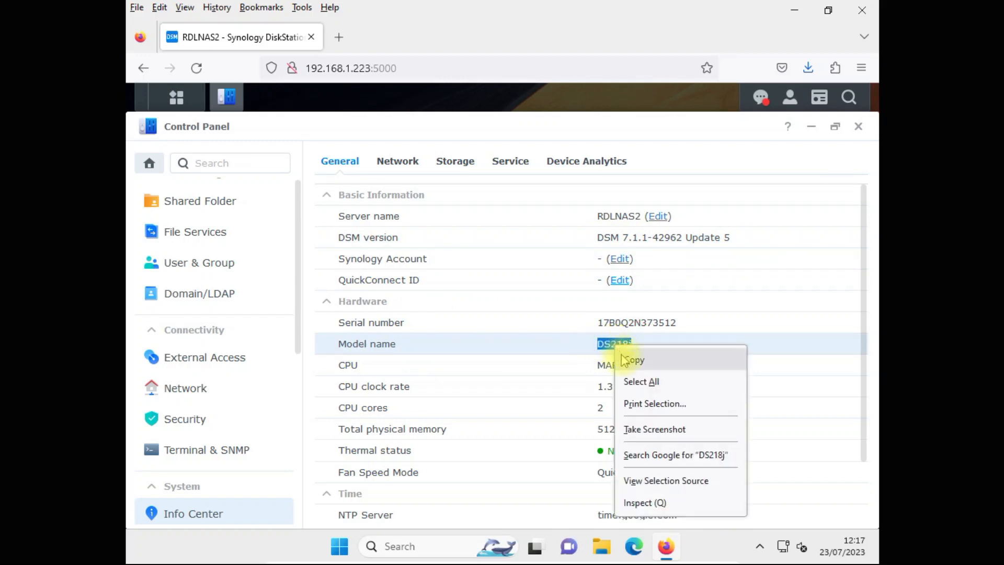
{"action": "left_click", "coordinate": [628, 360]}
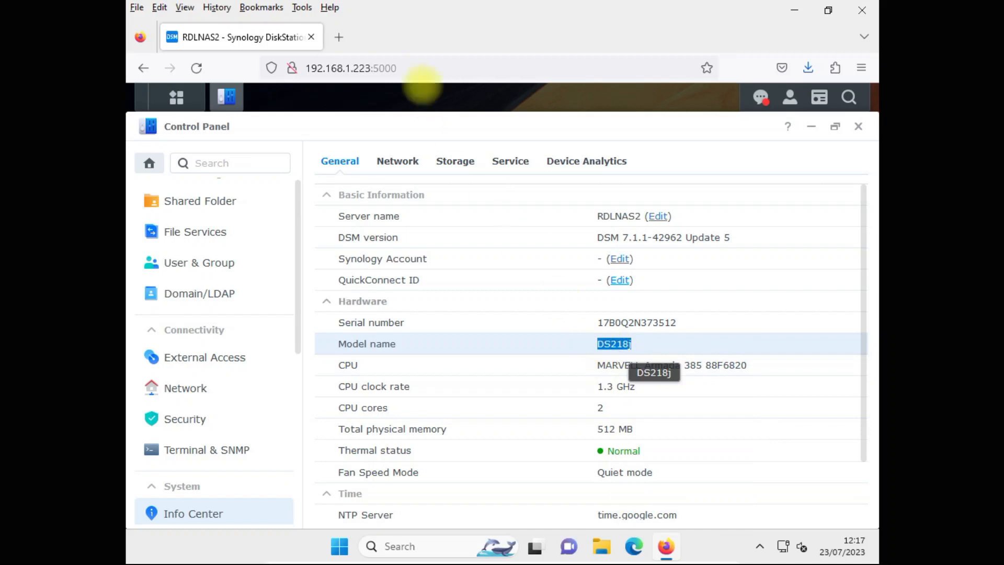
Search the web for "synology drive client download" in a new browser tab and open Synology's Download Center.
{"action": "left_click", "coordinate": [340, 45]}
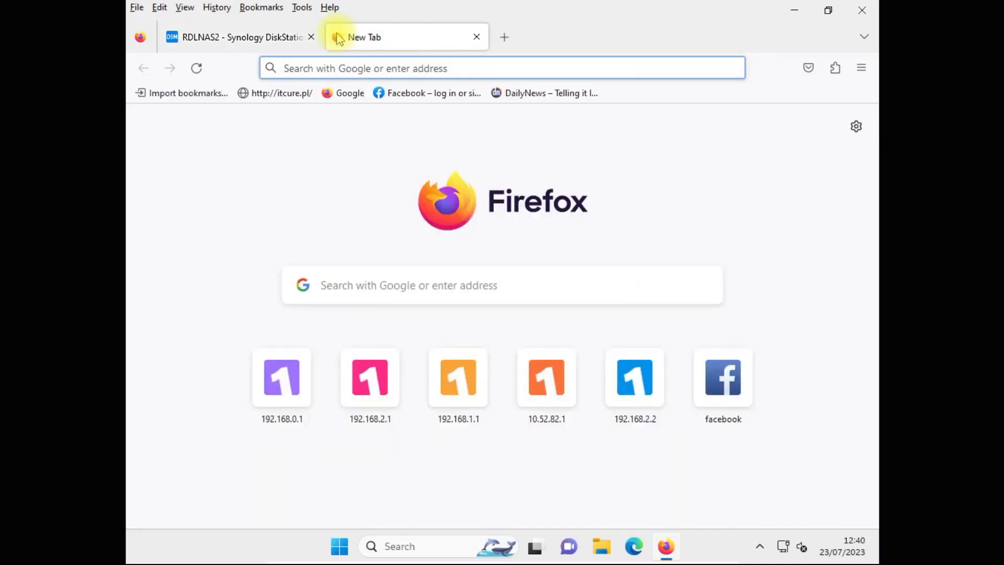
{"action": "type", "text": "synolo"}
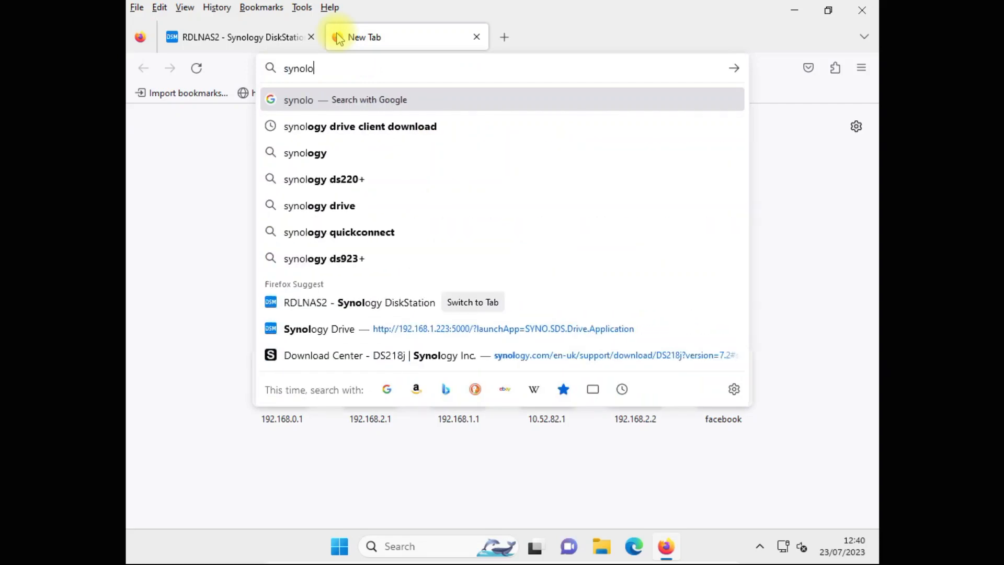
{"action": "type", "text": "gy drive"}
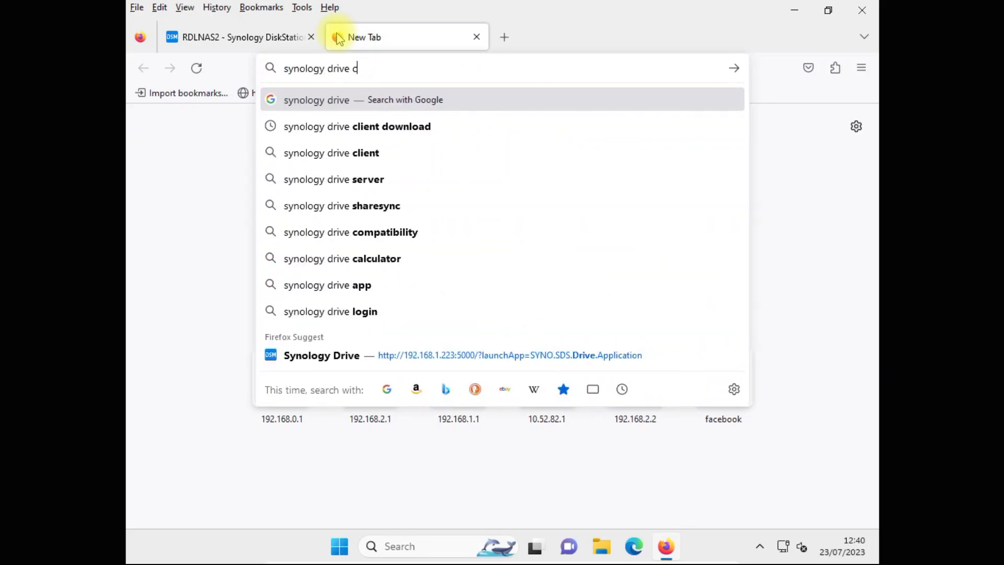
{"action": "type", "text": " client"}
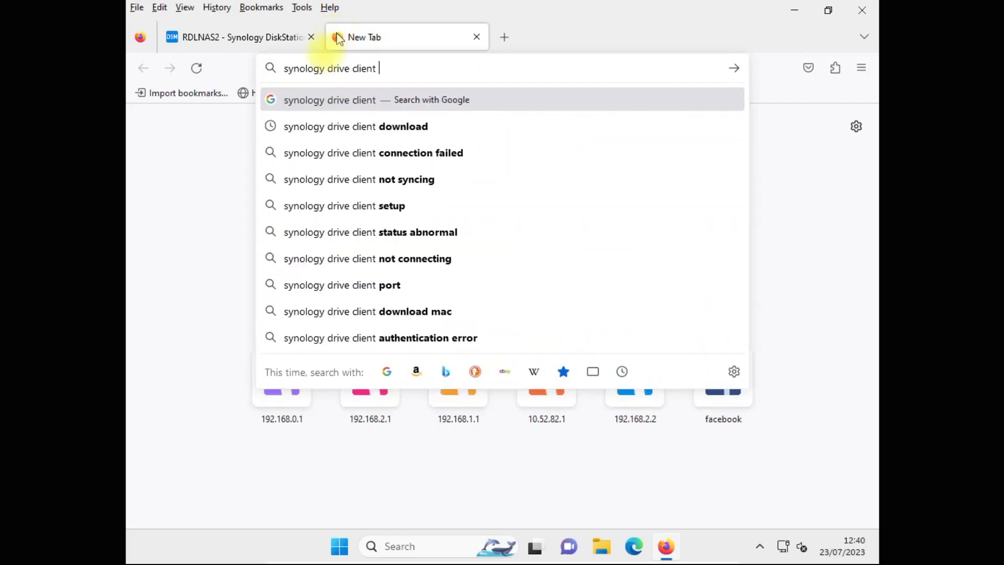
{"action": "left_click", "coordinate": [392, 126]}
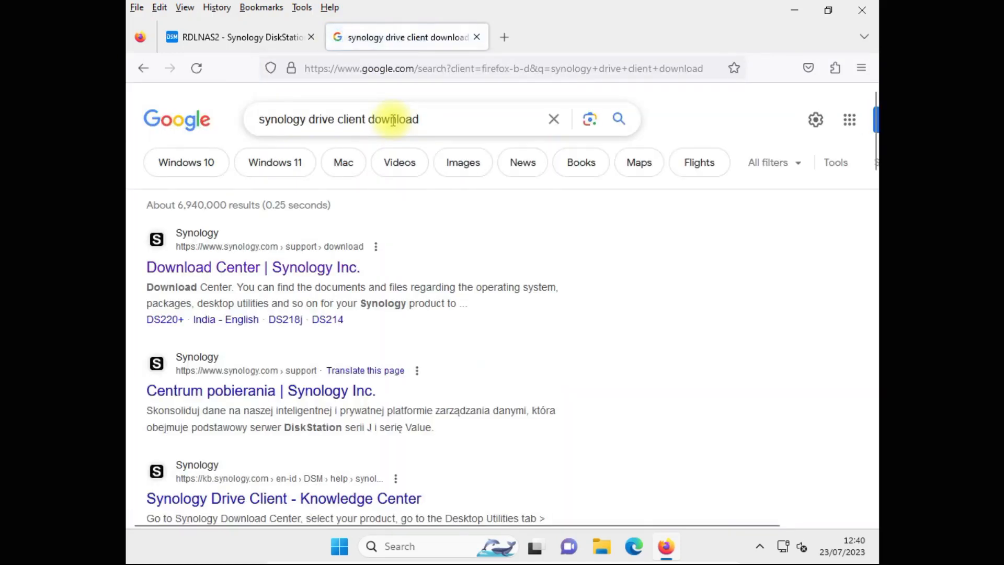
{"action": "left_click", "coordinate": [254, 268]}
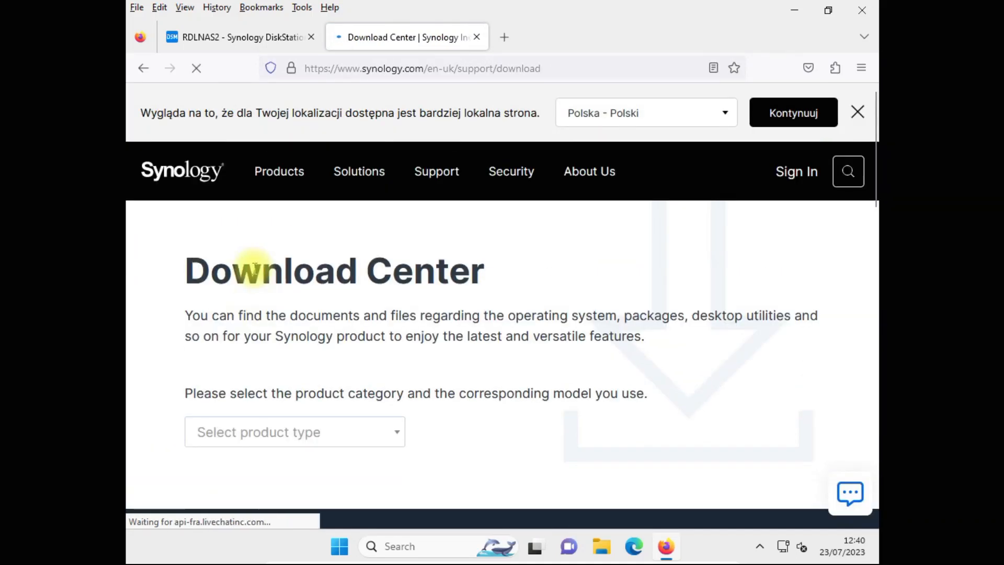
Choose NAS as the product type and DS218j as the model in the Download Center.
{"action": "scroll", "coordinate": [256, 267], "scroll_direction": "down", "scroll_amount": 2}
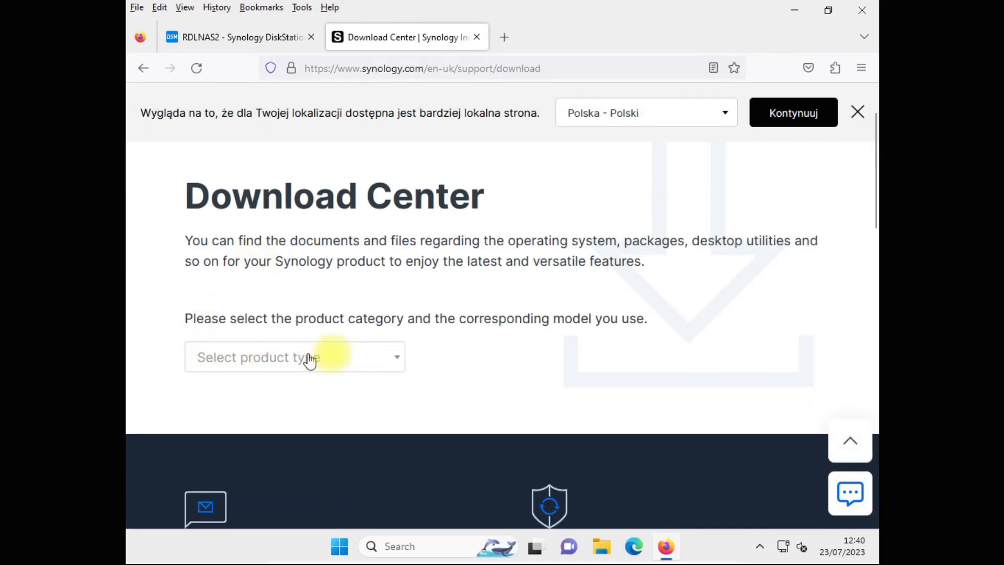
{"action": "left_click", "coordinate": [390, 360]}
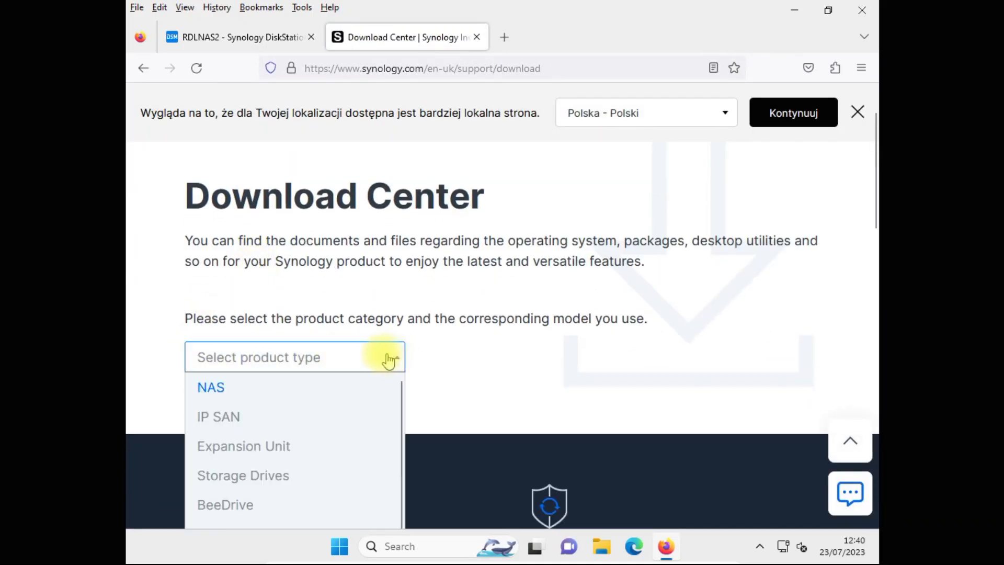
{"action": "left_click", "coordinate": [210, 389]}
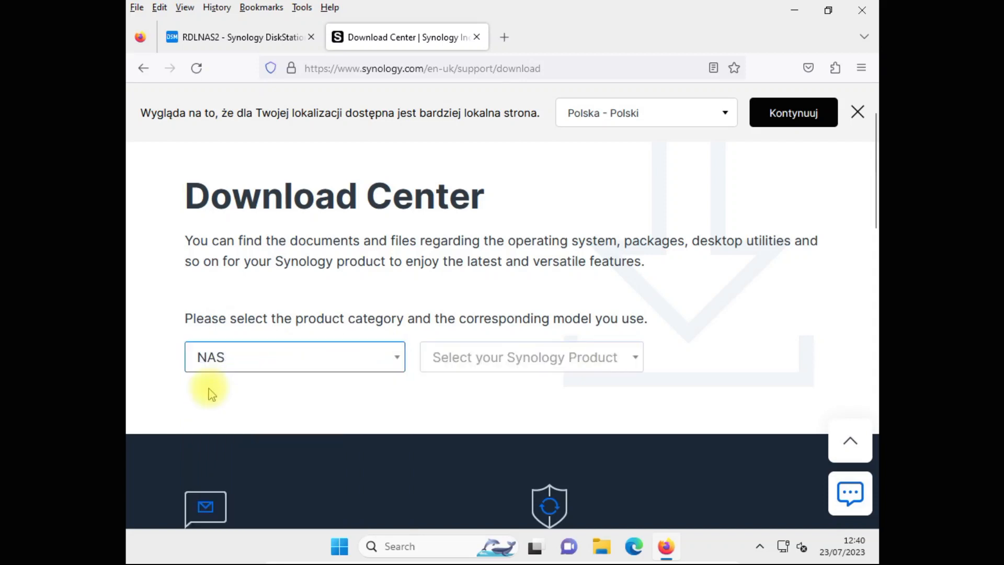
{"action": "left_click", "coordinate": [514, 367]}
{"action": "scroll", "coordinate": [507, 379], "scroll_direction": "down", "scroll_amount": 2}
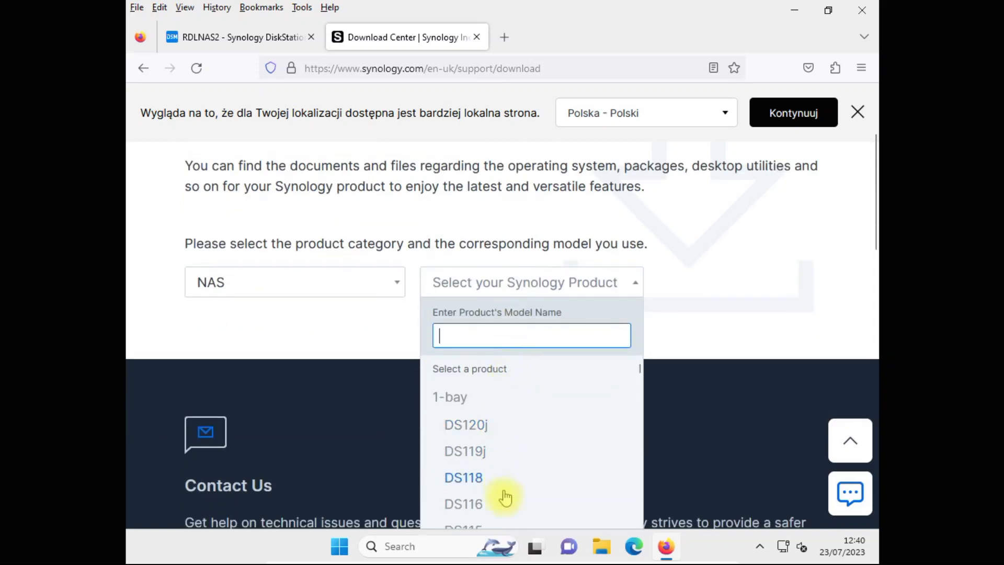
{"action": "left_click", "coordinate": [459, 340]}
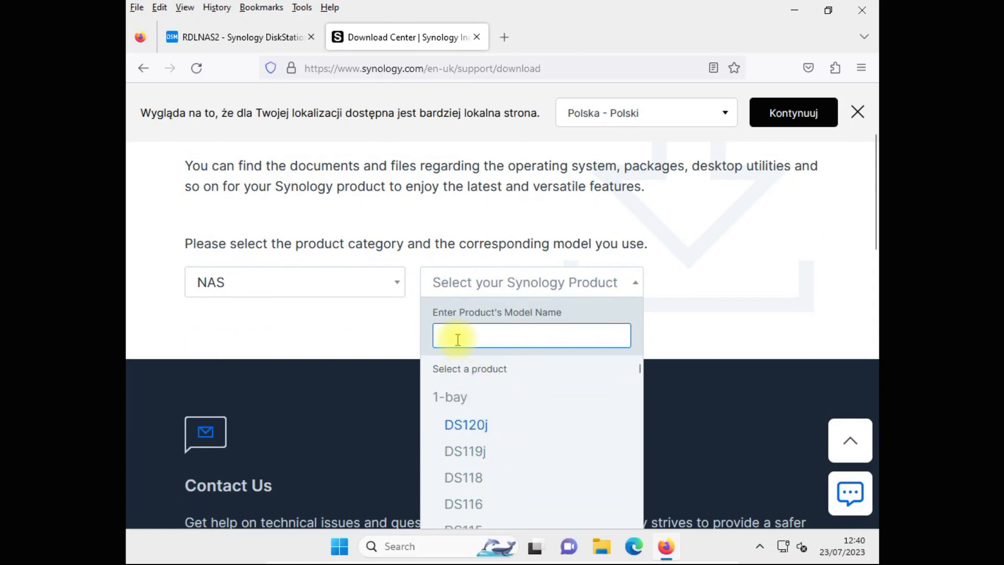
{"action": "key", "text": "ctrl+v"}
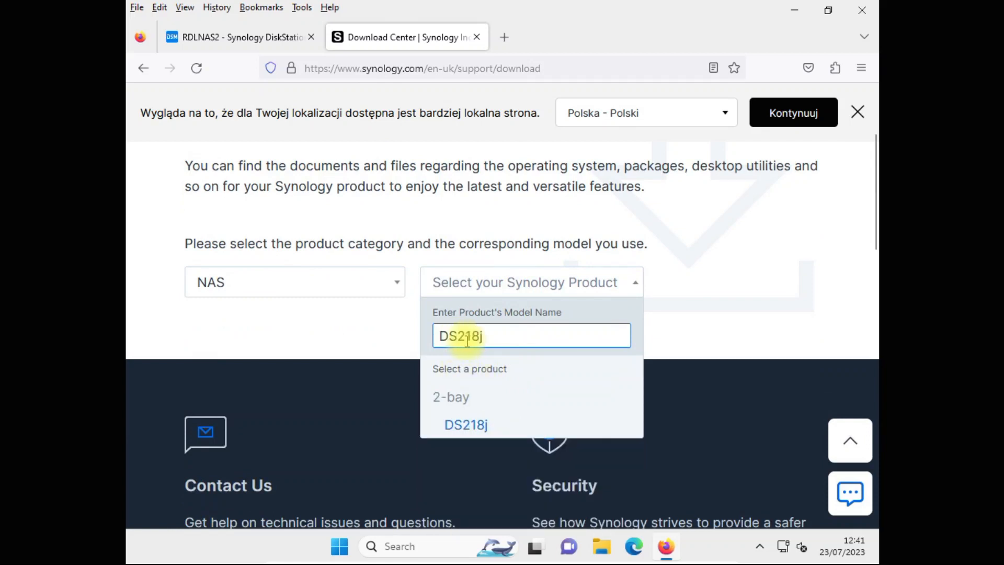
{"action": "left_click", "coordinate": [453, 425]}
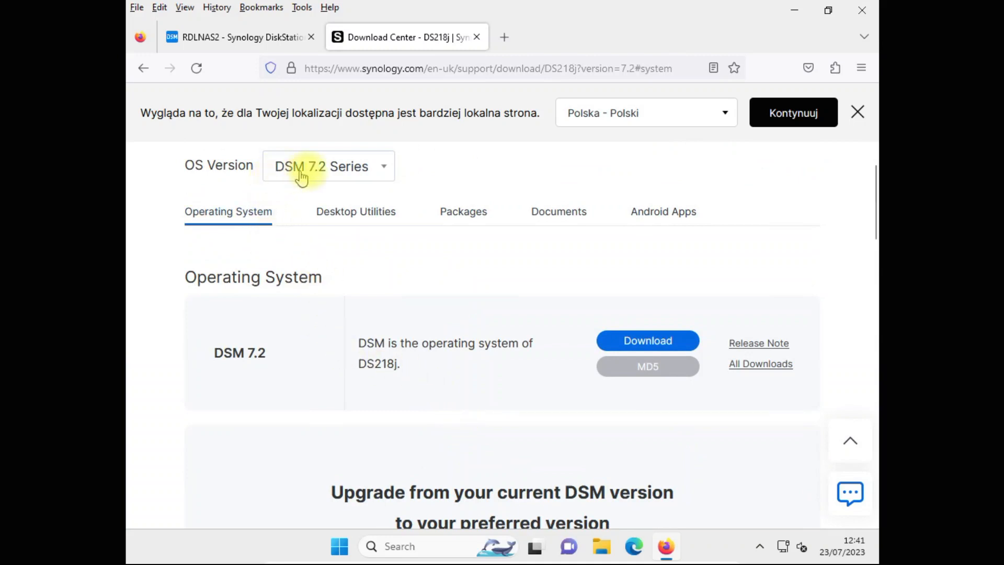
Set the OS version to DSM 7.1 Series and show the desktop utilities available for the DS218j.
{"action": "left_click", "coordinate": [371, 168]}
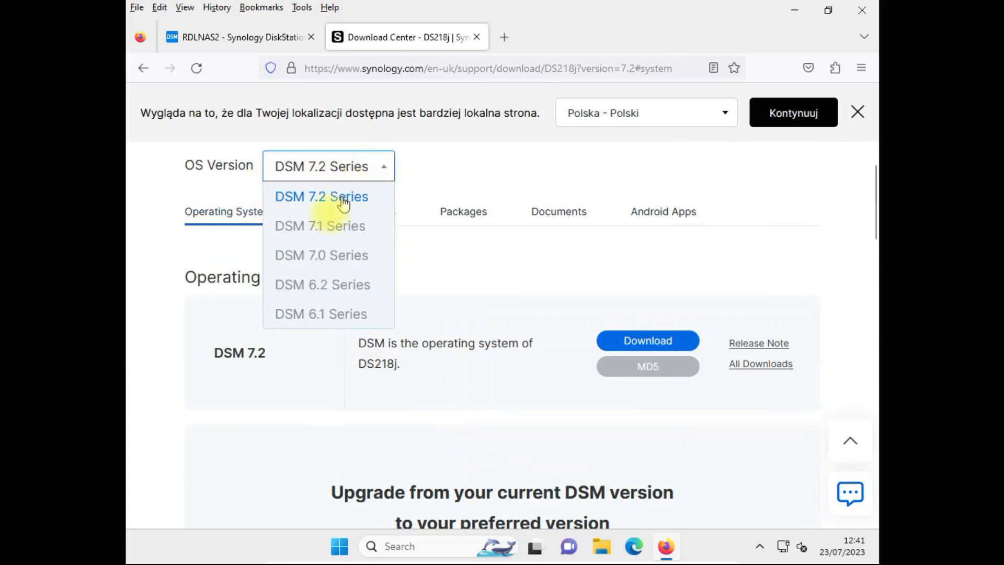
{"action": "left_click", "coordinate": [319, 226]}
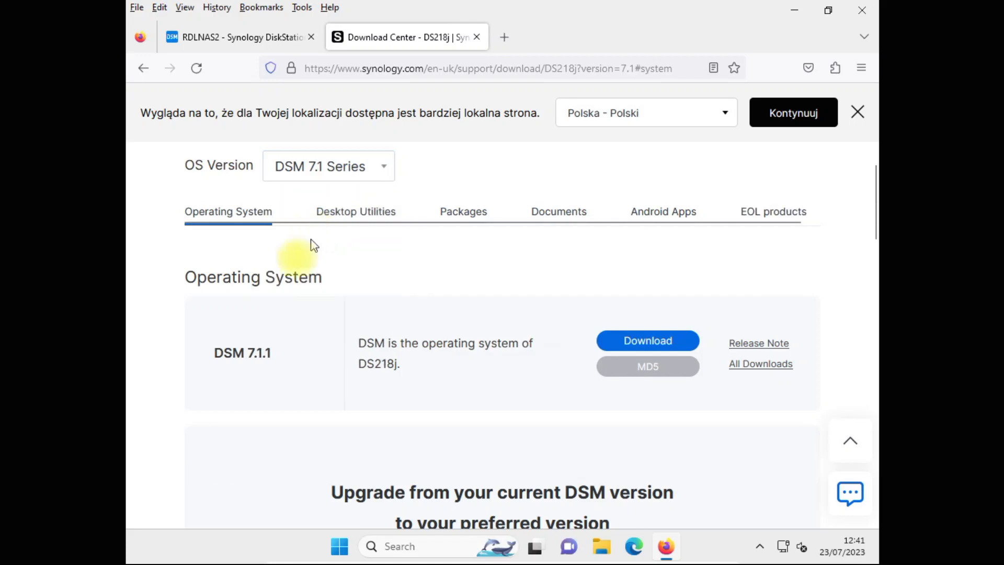
{"action": "left_click", "coordinate": [351, 213]}
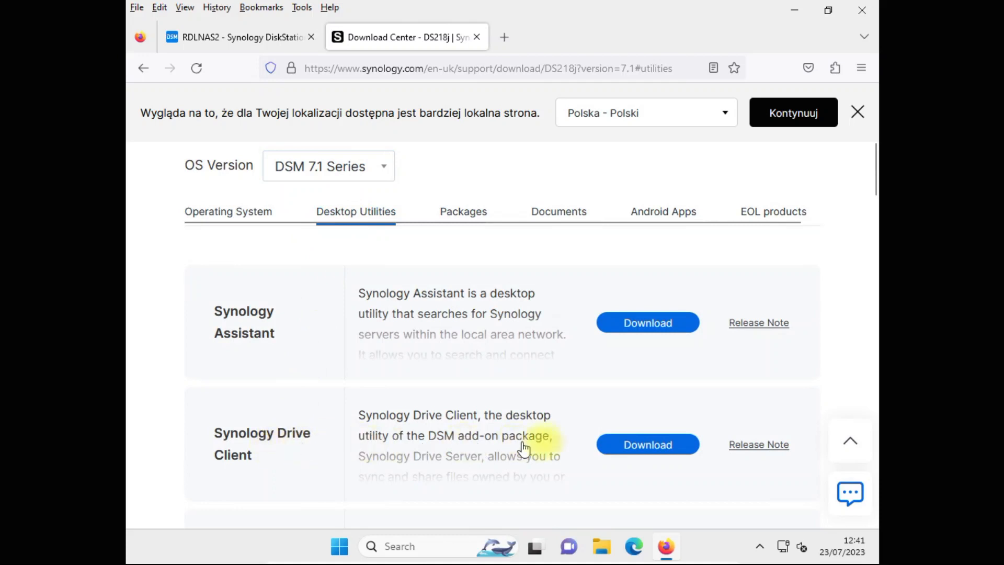
Try to download the Windows (exe) version of Synology Drive Client.
{"action": "left_click", "coordinate": [646, 447]}
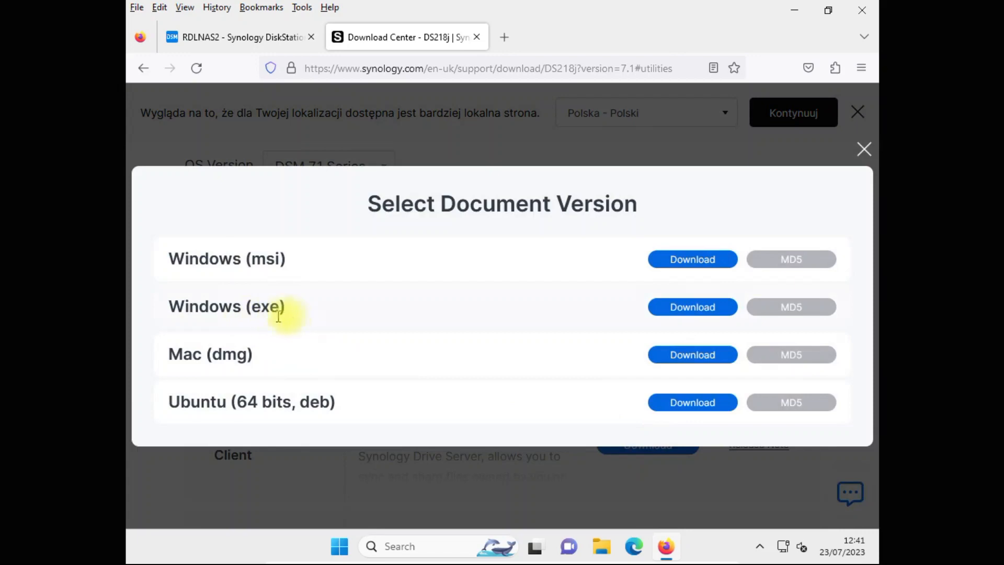
{"action": "left_click", "coordinate": [693, 308]}
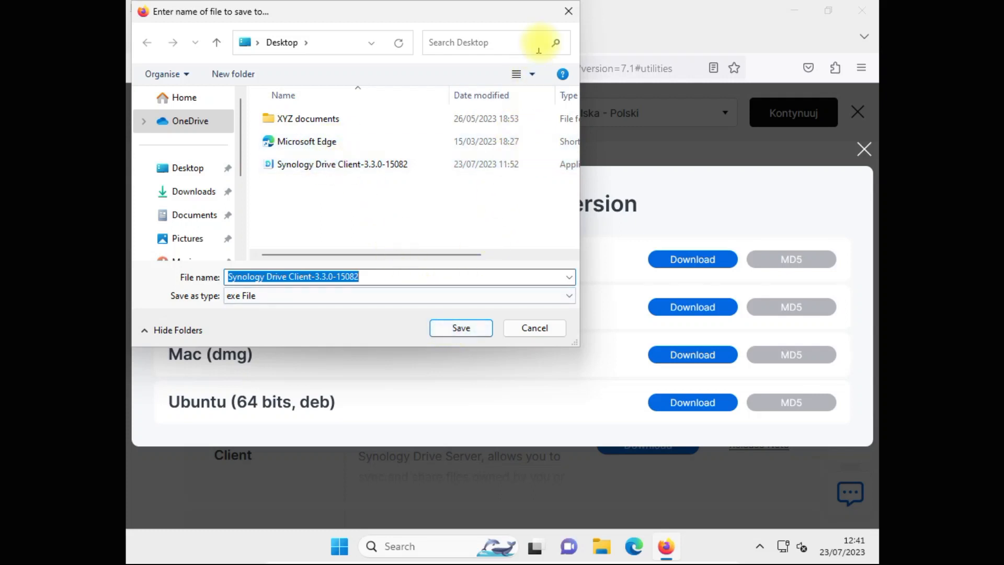
{"action": "left_click", "coordinate": [569, 15]}
Minimize the browser, launch Synology Drive Client from the desktop and start its setup.
{"action": "left_click", "coordinate": [795, 10]}
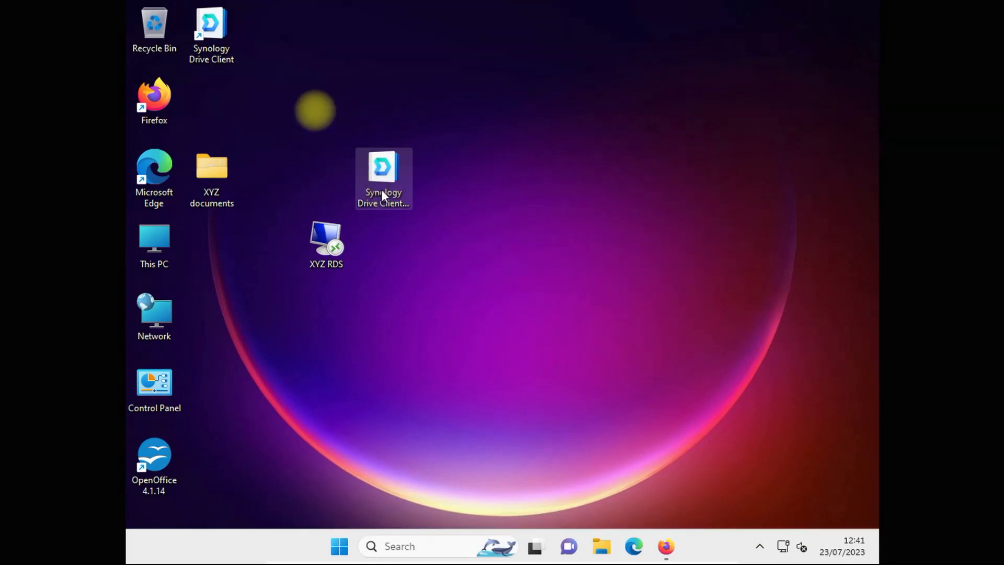
{"action": "left_click", "coordinate": [210, 32]}
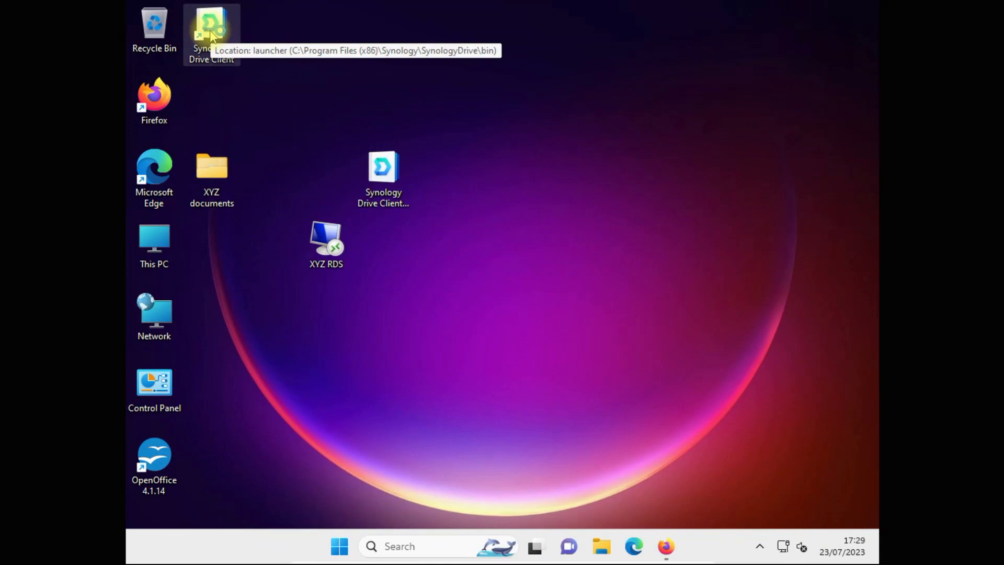
{"action": "double_click", "coordinate": [211, 34]}
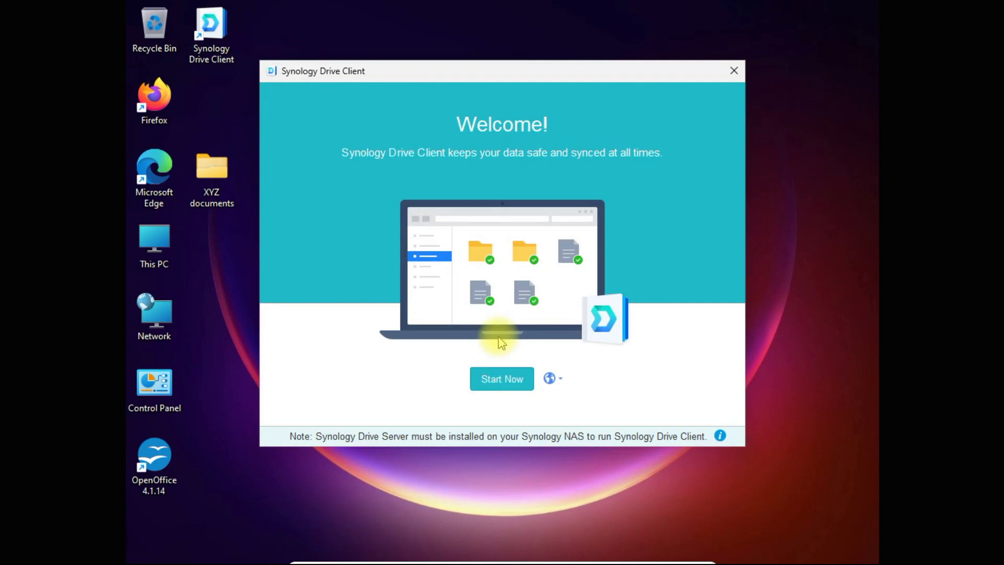
{"action": "left_click", "coordinate": [490, 382]}
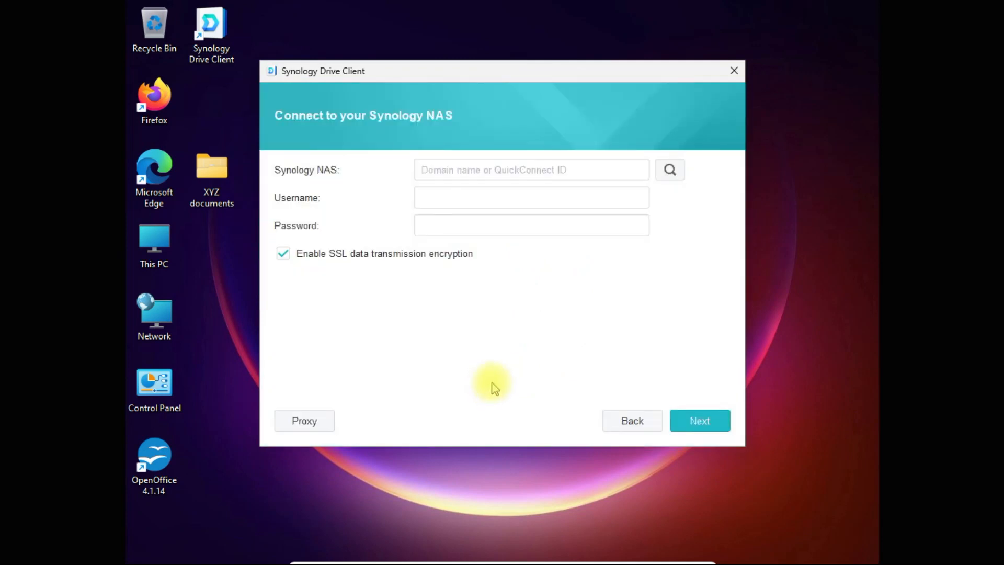
Search the network for the NAS and allow Synology Drive Client through the firewall on domain and private networks, authorizing with the administrator password.
{"action": "left_click", "coordinate": [673, 170]}
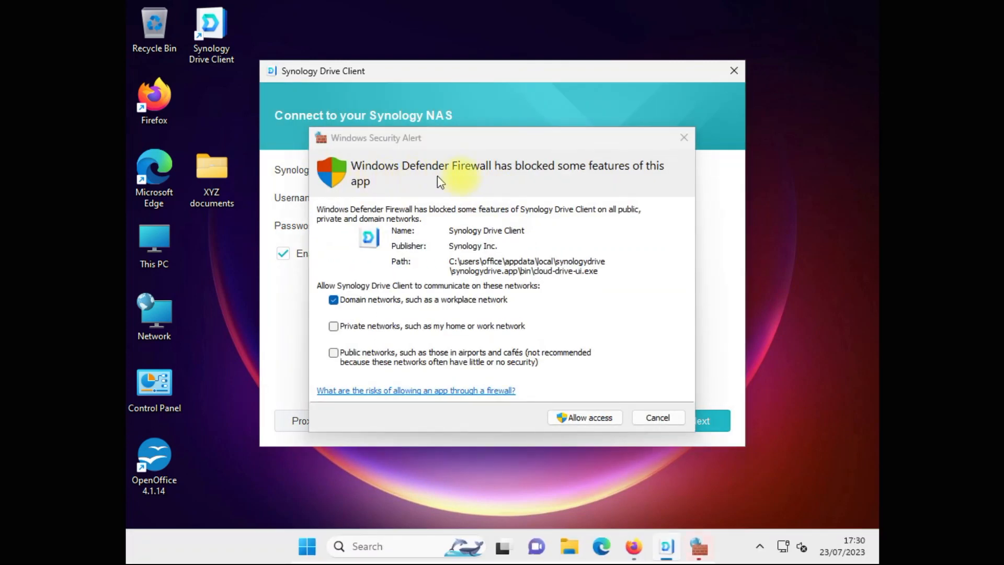
{"action": "left_click", "coordinate": [334, 327]}
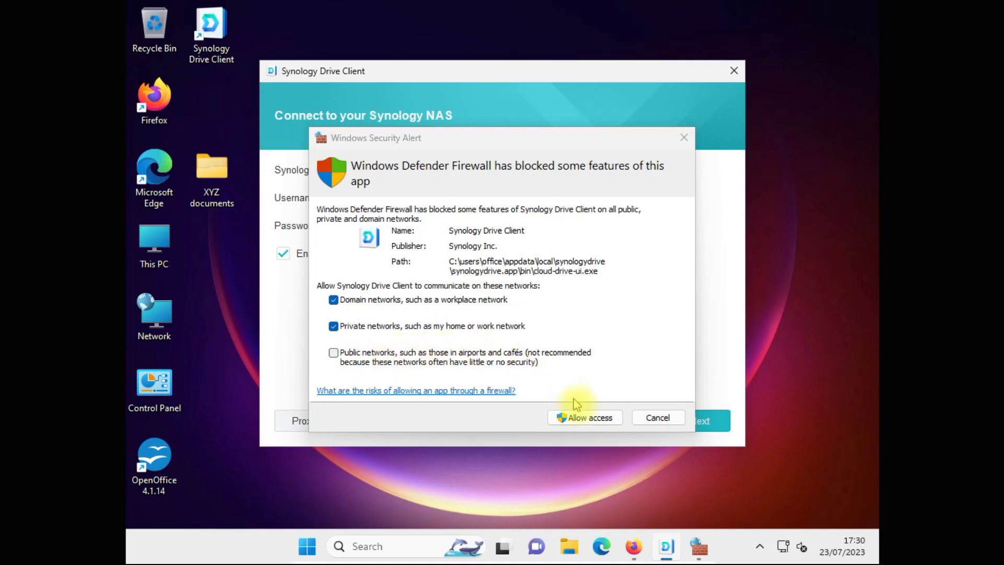
{"action": "left_click", "coordinate": [585, 419]}
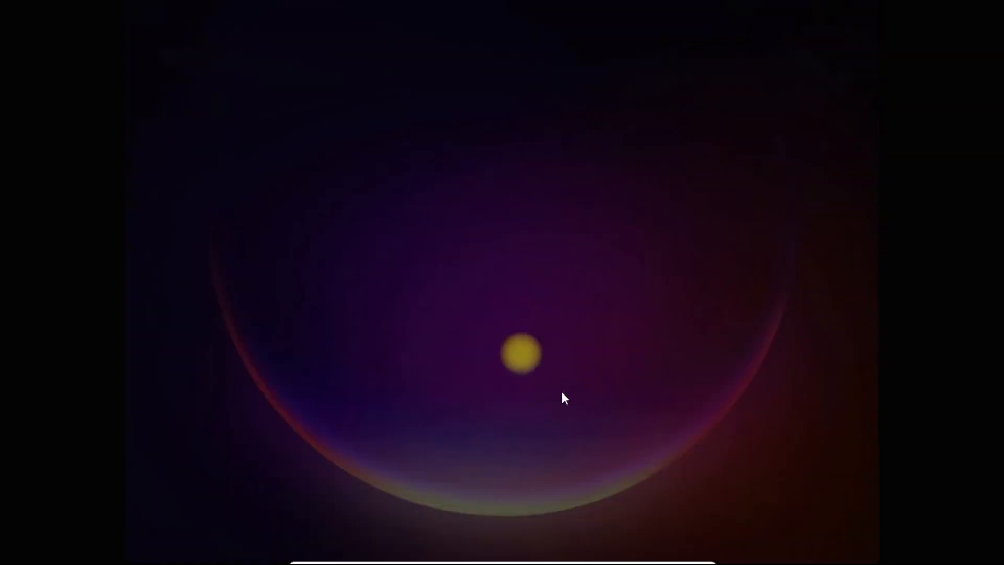
{"action": "type", "text": "administrator"}
{"action": "key", "text": "Tab"}
{"action": "type", "text": "*******"}
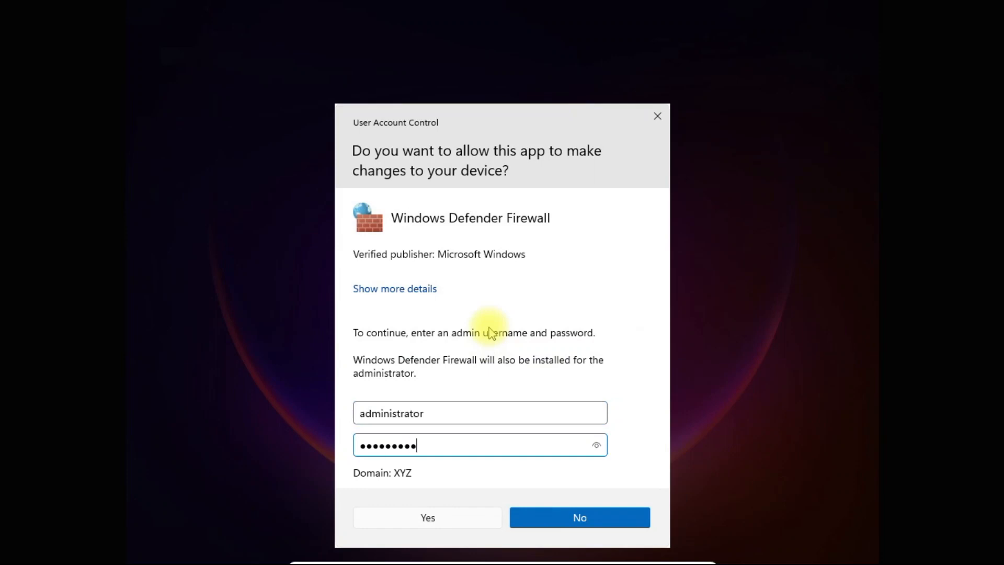
{"action": "key", "text": "Return"}
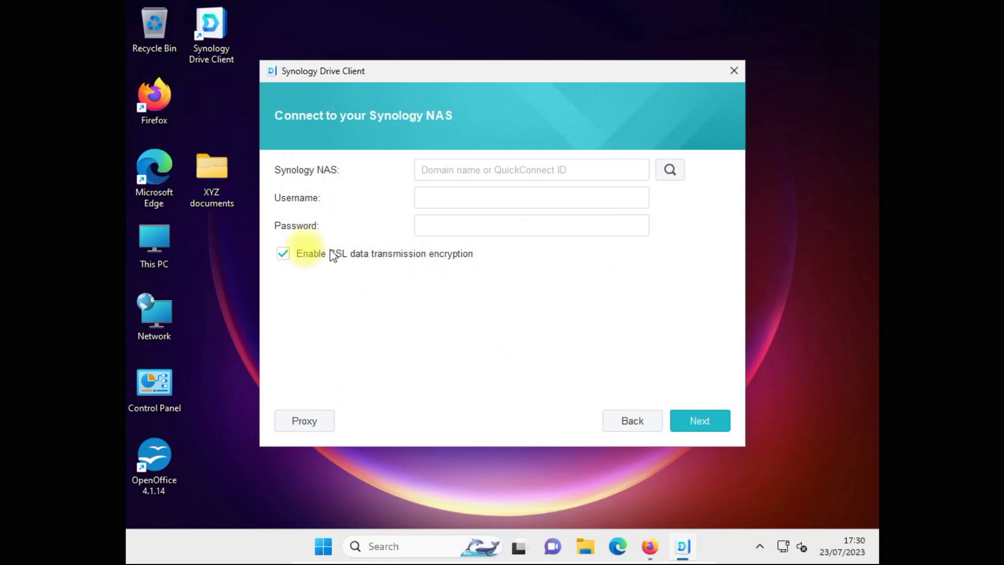
Connect to the NAS at 192.168.1.223 without SSL encryption, entering the account username and password.
{"action": "left_click", "coordinate": [430, 171]}
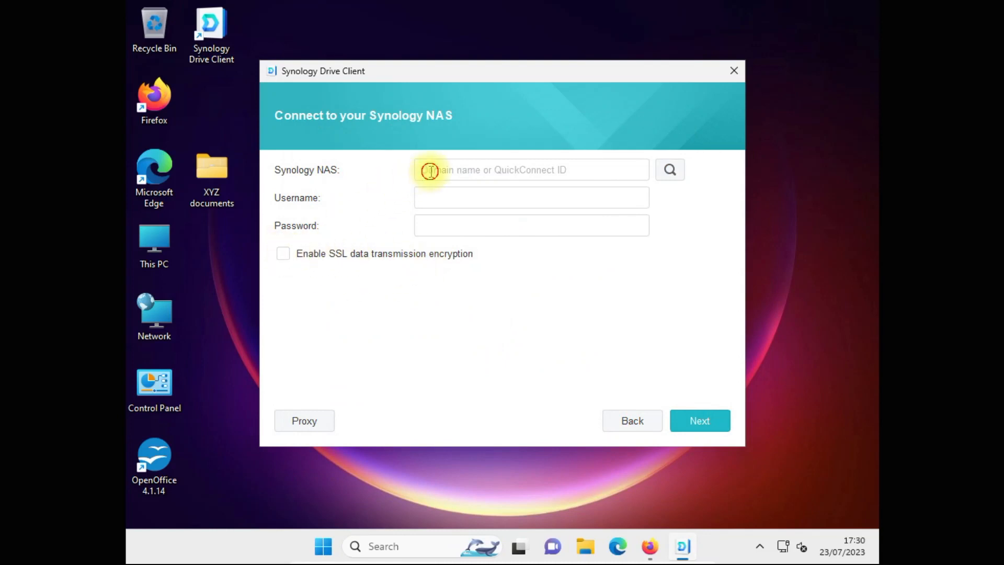
{"action": "type", "text": "192.168.1.223"}
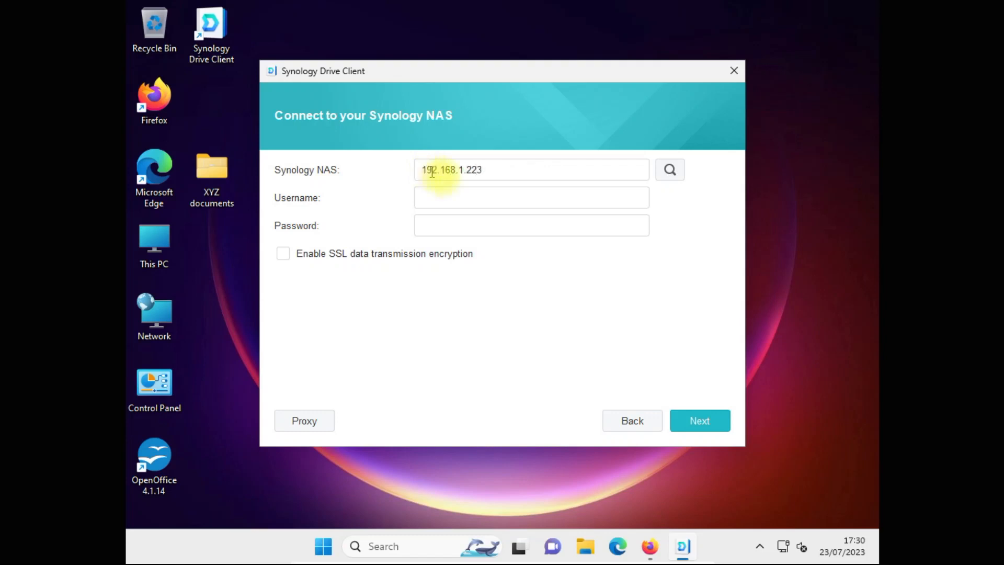
{"action": "left_click", "coordinate": [449, 196]}
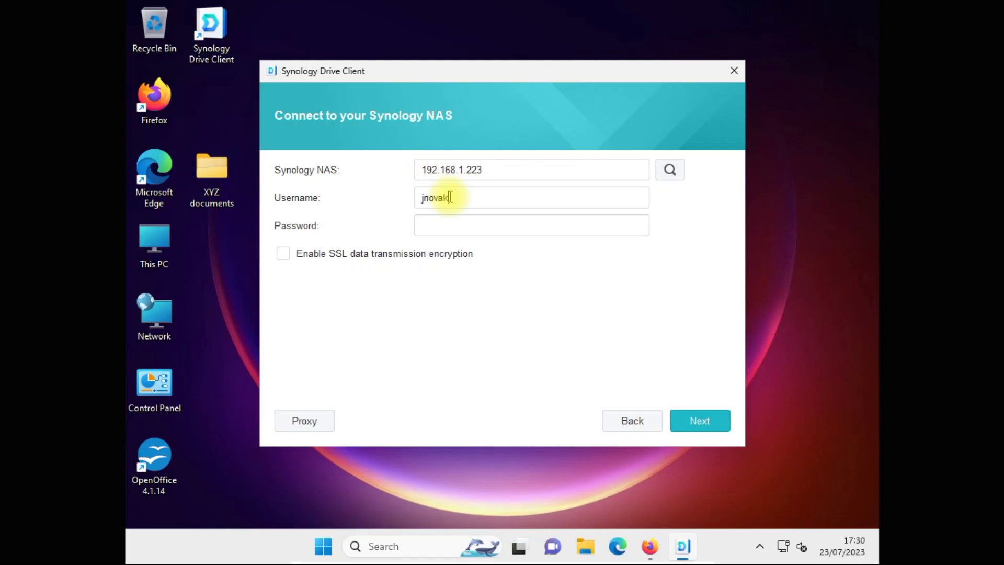
{"action": "left_click", "coordinate": [450, 232]}
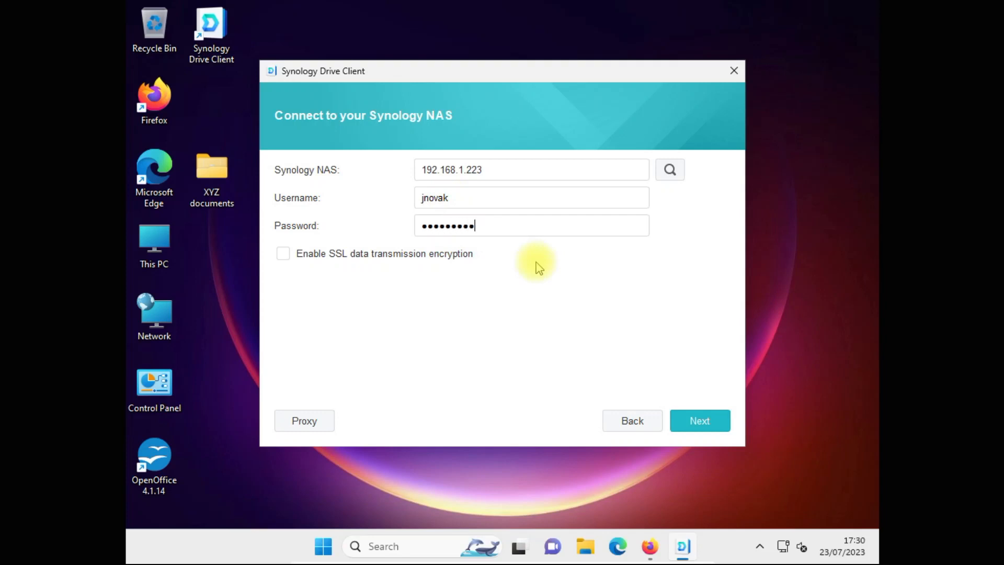
{"action": "left_click", "coordinate": [704, 421]}
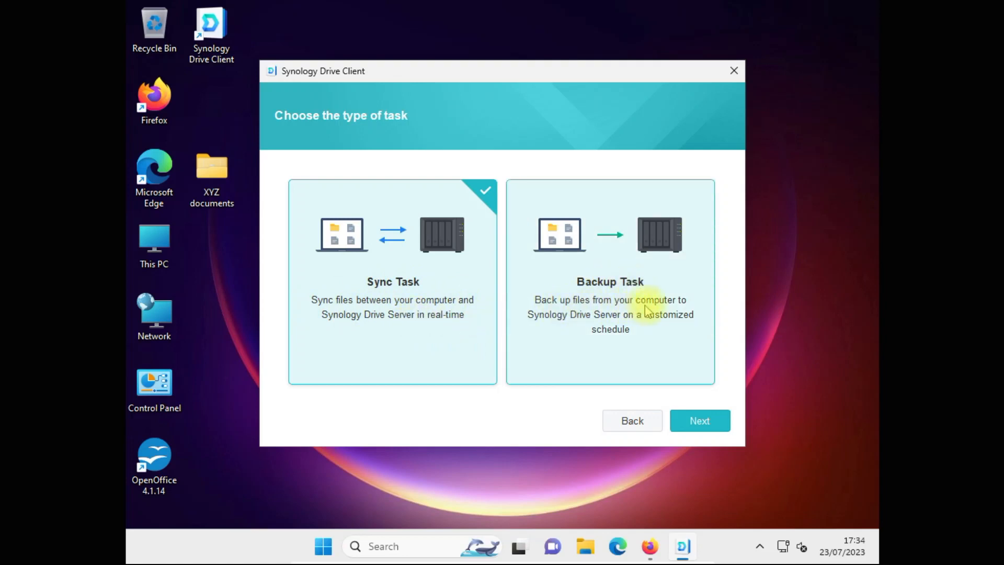
Create a Backup Task with the XYZ documents folder on the office user's Desktop as the backup source.
{"action": "left_click", "coordinate": [613, 271]}
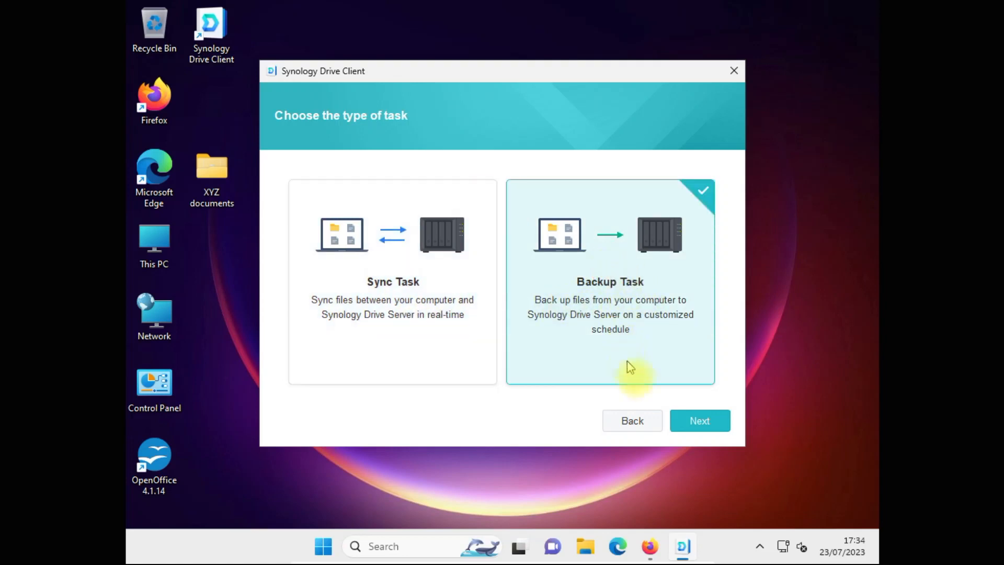
{"action": "left_click", "coordinate": [715, 424]}
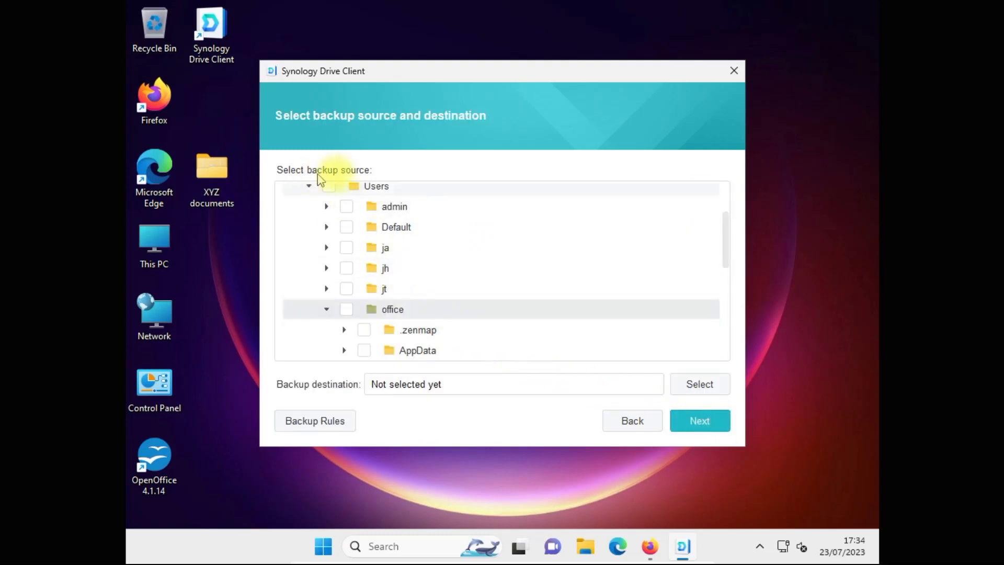
{"action": "scroll", "coordinate": [394, 272], "scroll_direction": "down", "scroll_amount": 2}
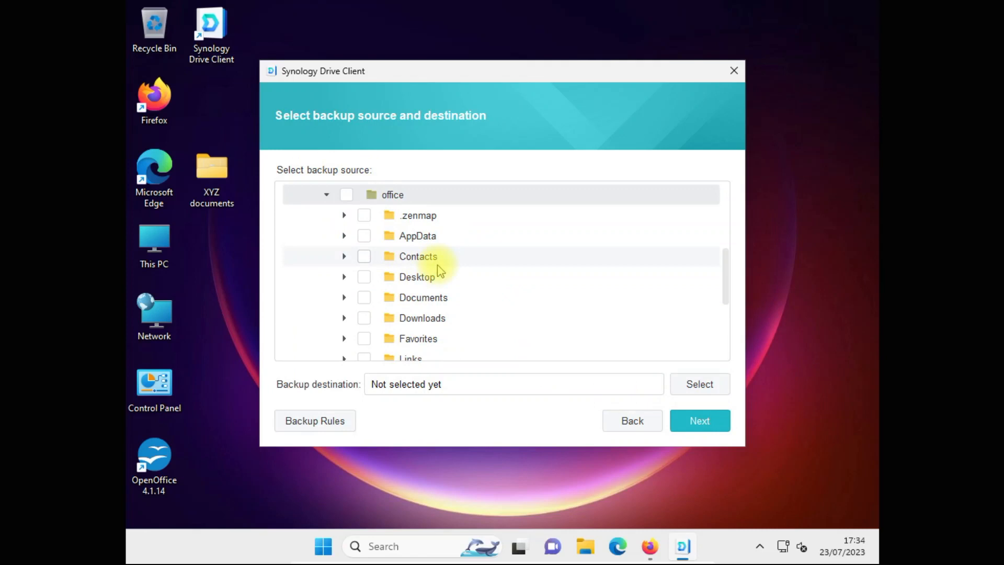
{"action": "left_click", "coordinate": [344, 276]}
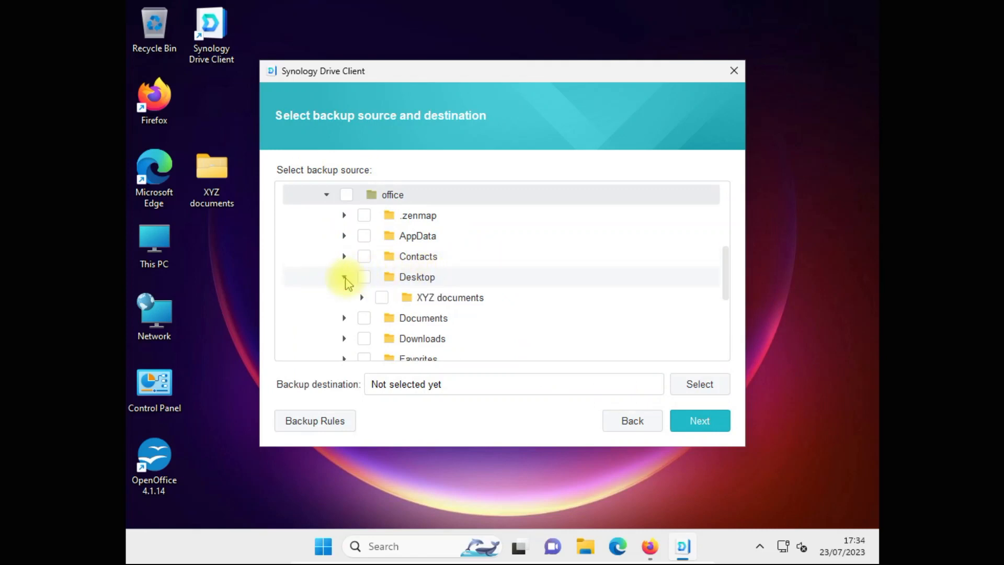
{"action": "left_click", "coordinate": [383, 298]}
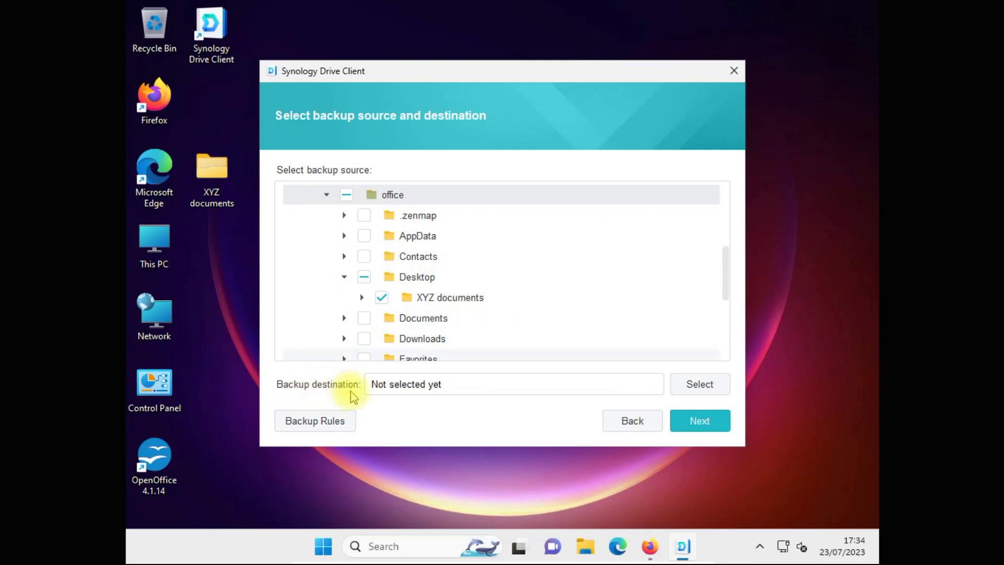
Set the backup destination to the PC_BACKUPS team folder, naming the destination folder with the employee's full name.
{"action": "left_click", "coordinate": [706, 385]}
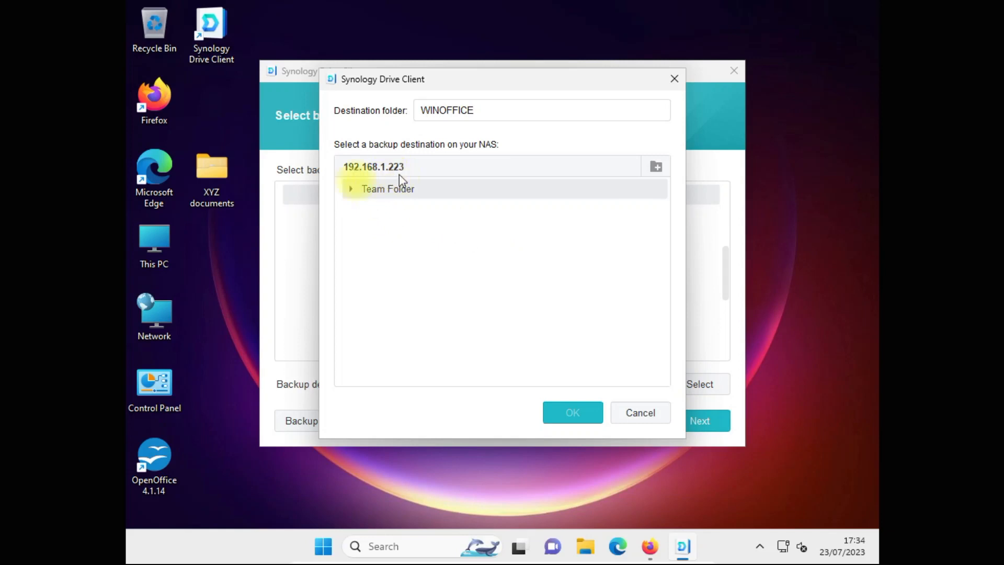
{"action": "left_click", "coordinate": [350, 189]}
{"action": "left_click", "coordinate": [394, 213]}
{"action": "left_click", "coordinate": [367, 210]}
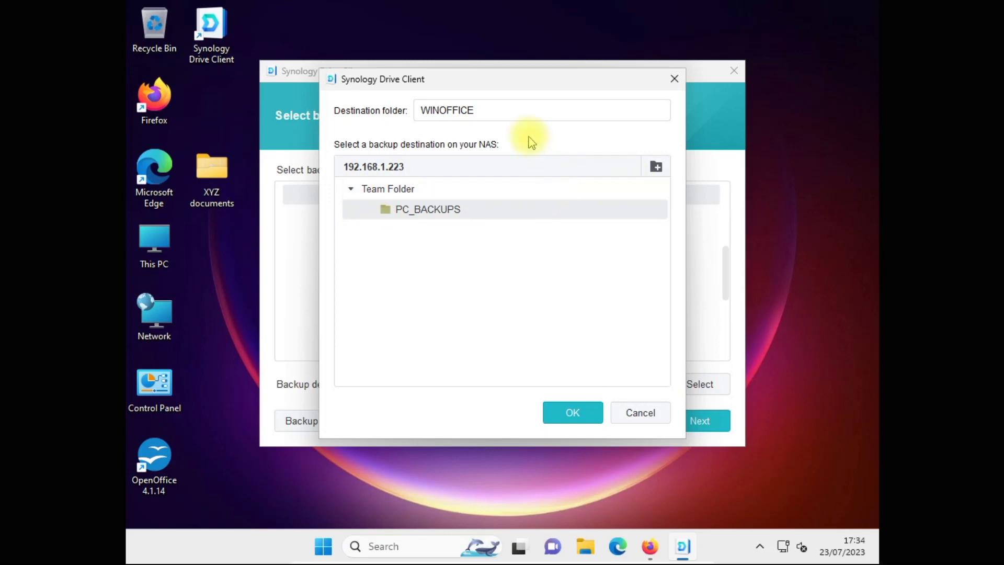
{"action": "left_click", "coordinate": [503, 117]}
{"action": "double_click", "coordinate": [502, 114]}
{"action": "key", "text": "BackSpace"}
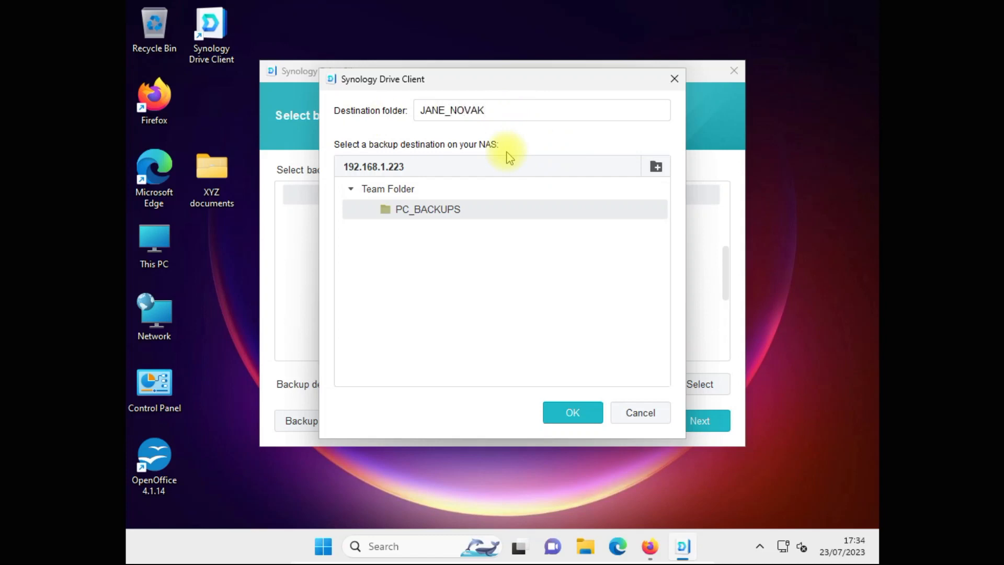
{"action": "left_click", "coordinate": [575, 412]}
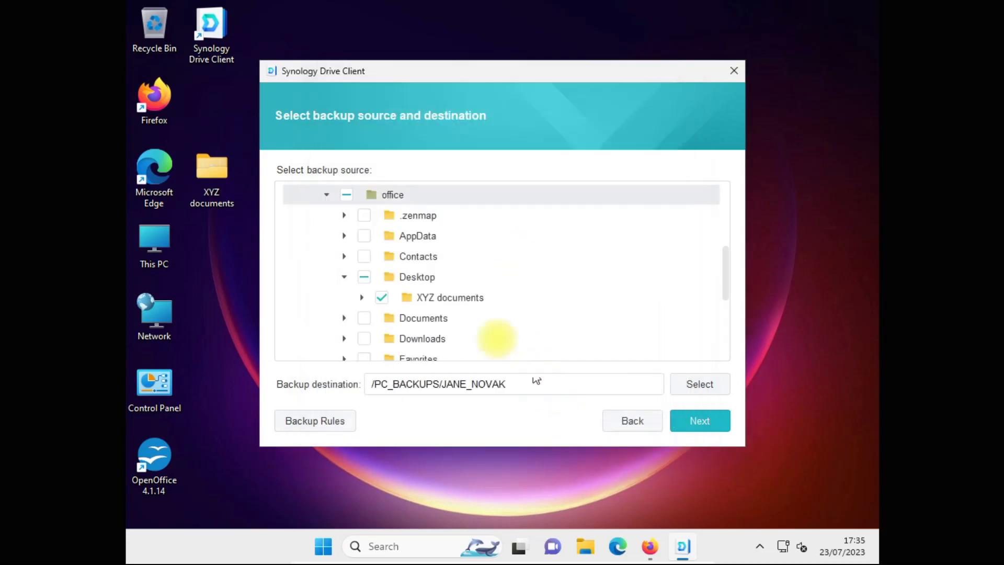
Review and apply the backup rules, and continue to the backup mode selection.
{"action": "left_click", "coordinate": [316, 420]}
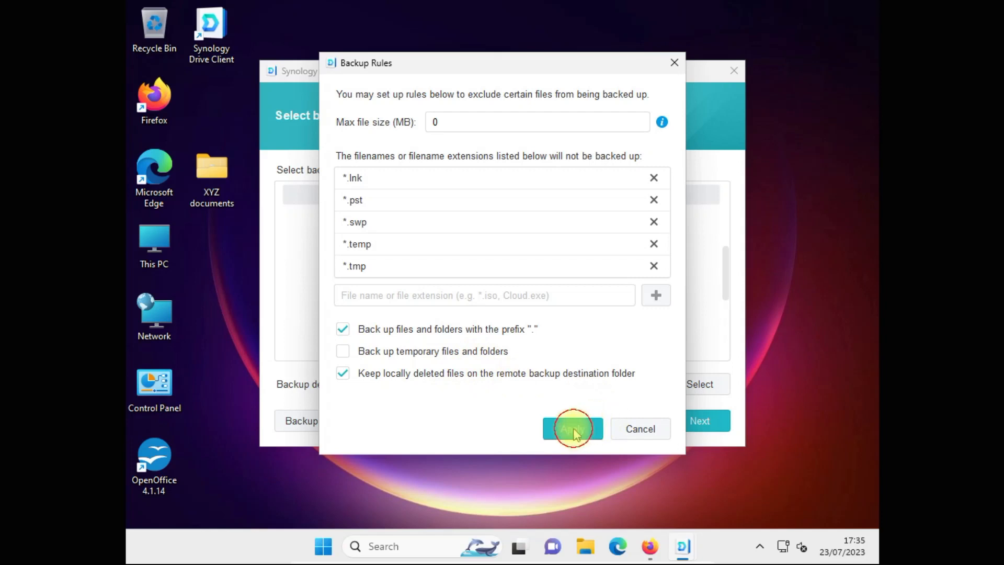
{"action": "left_click", "coordinate": [638, 431]}
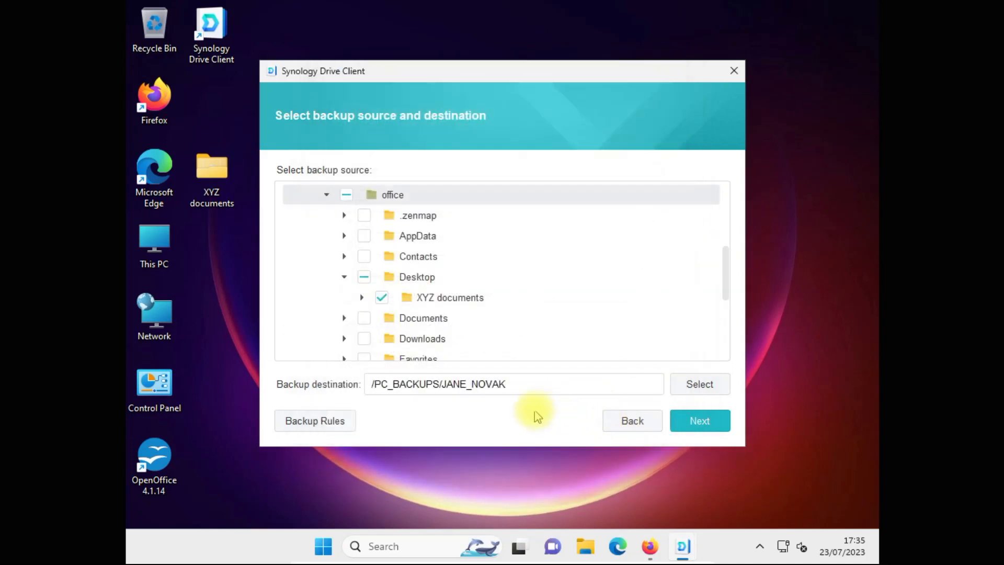
{"action": "left_click", "coordinate": [714, 432]}
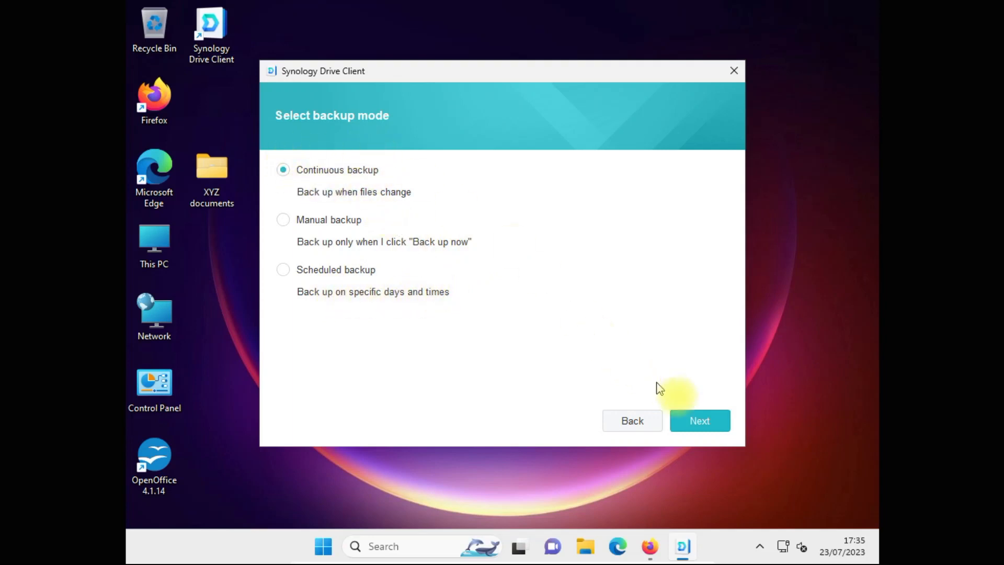
Create the task with the Continuous backup mode and close the introduction to Synology Drive.
{"action": "left_click", "coordinate": [706, 420]}
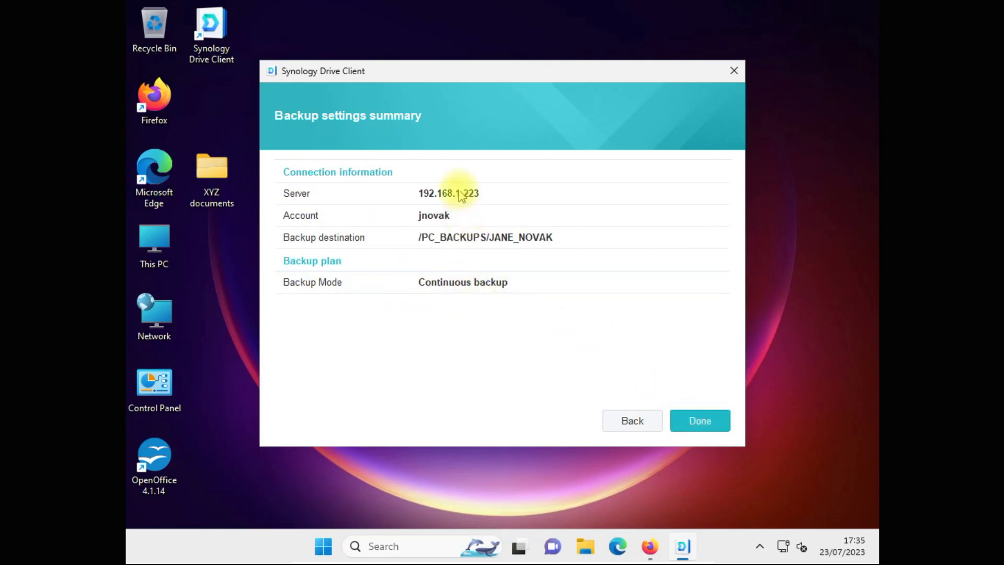
{"action": "left_click", "coordinate": [705, 425]}
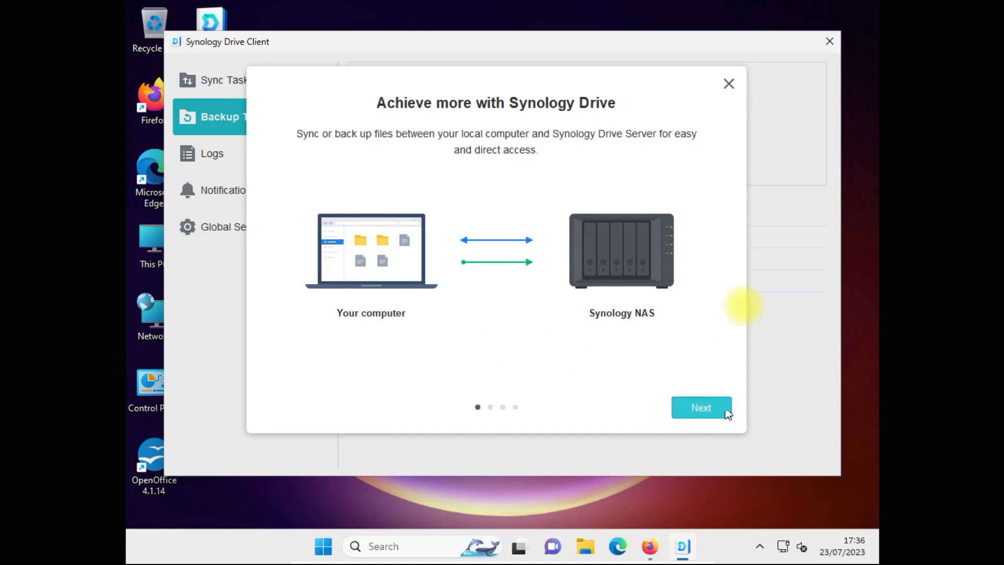
{"action": "left_click", "coordinate": [728, 83]}
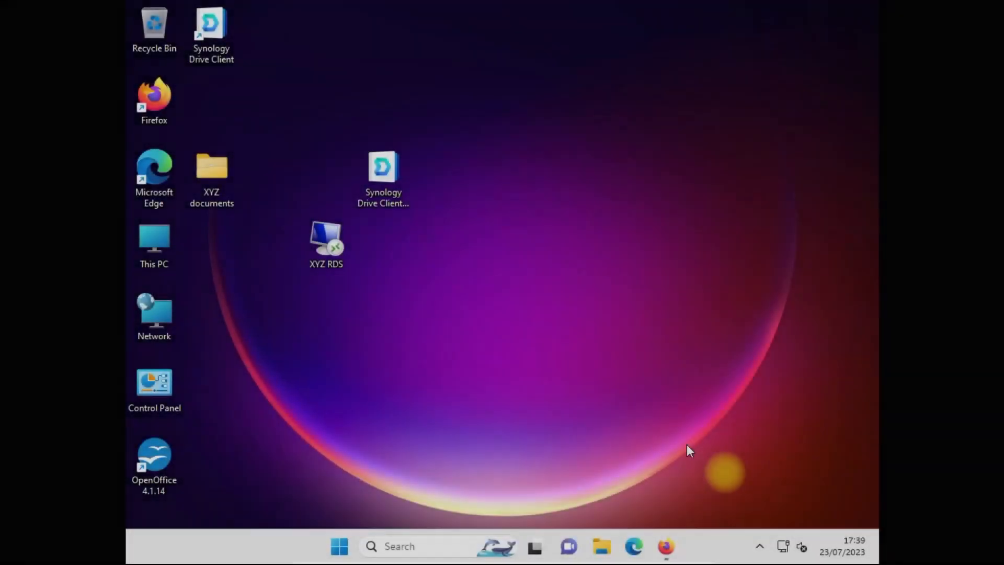
Check the running Synology Drive Client's upload status and open its settings to view the Backup Task details.
{"action": "left_click", "coordinate": [759, 546]}
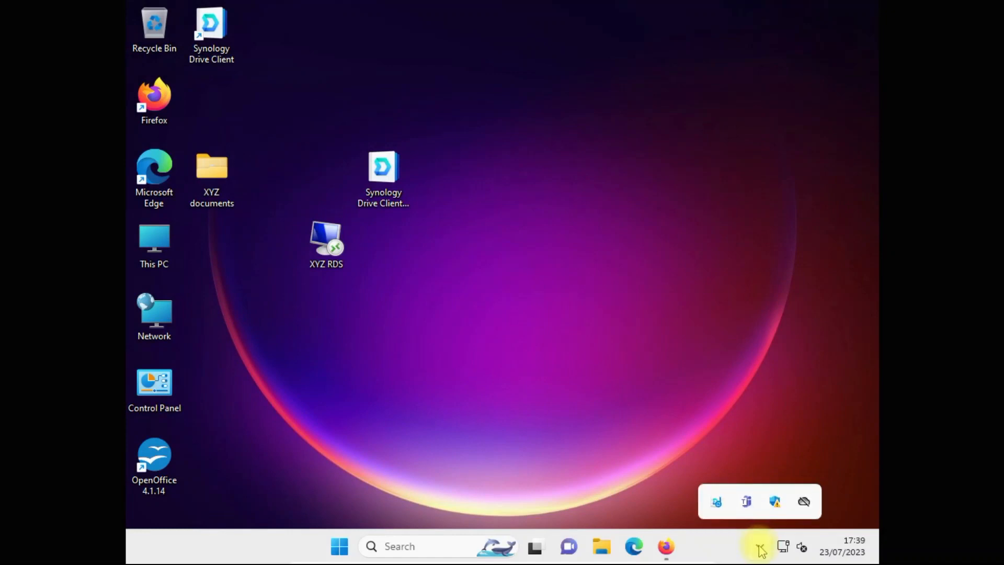
{"action": "left_click", "coordinate": [716, 501]}
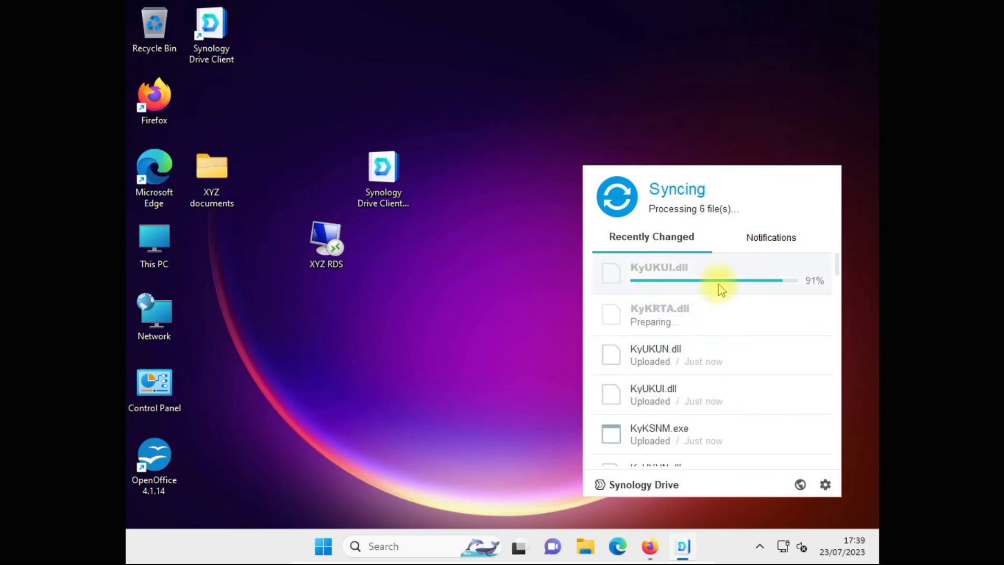
{"action": "left_click", "coordinate": [829, 487]}
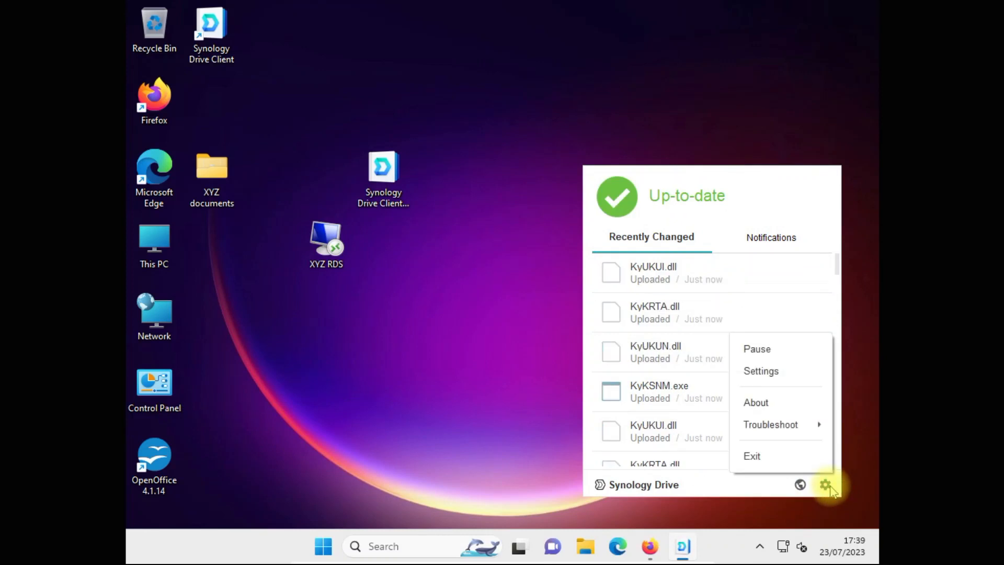
{"action": "left_click", "coordinate": [772, 375]}
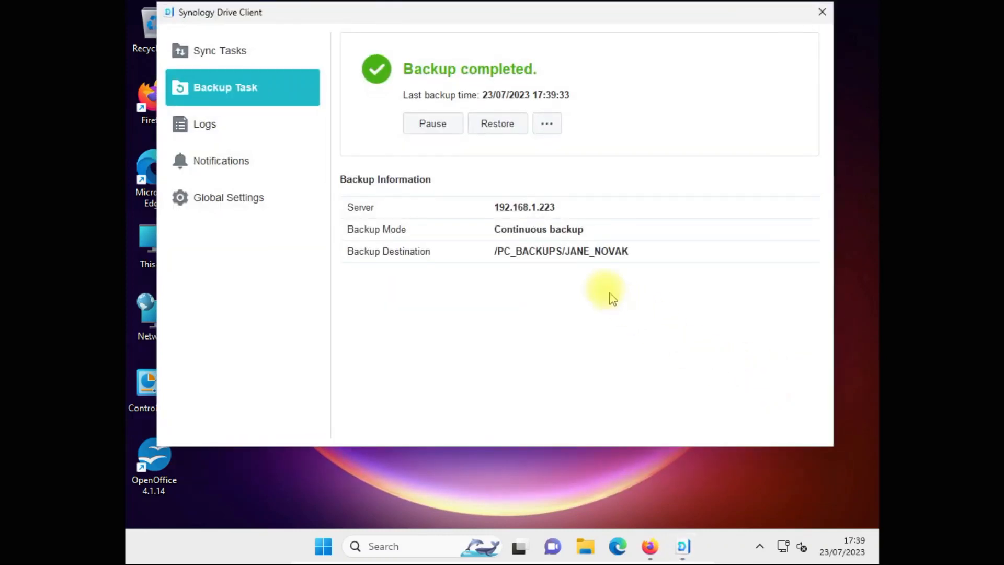
Open the backup task's restore browser and go to the XYZ documents folder under C, Users, office, Desktop.
{"action": "left_click", "coordinate": [494, 132]}
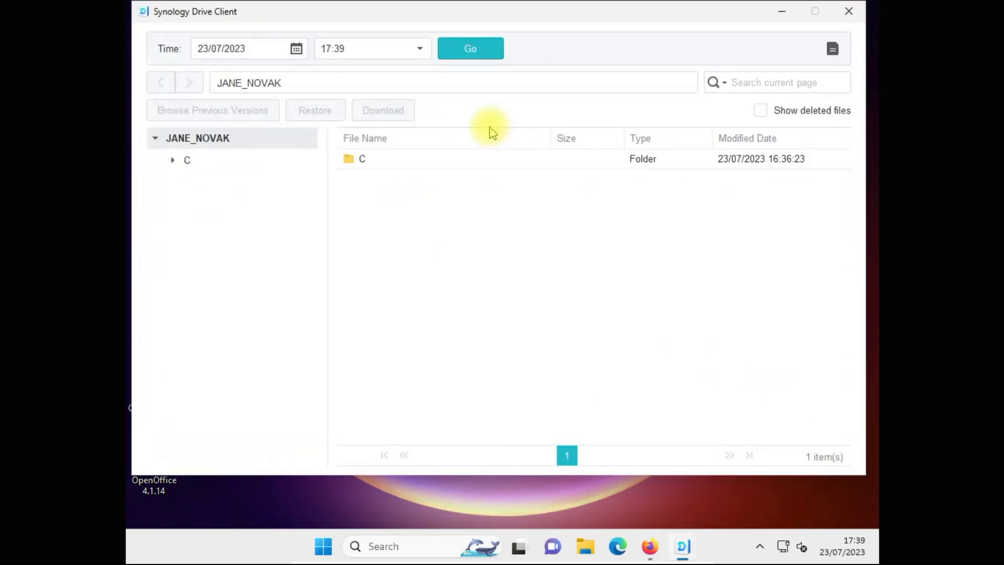
{"action": "double_click", "coordinate": [387, 159]}
{"action": "double_click", "coordinate": [392, 160]}
{"action": "double_click", "coordinate": [390, 159]}
{"action": "double_click", "coordinate": [390, 159]}
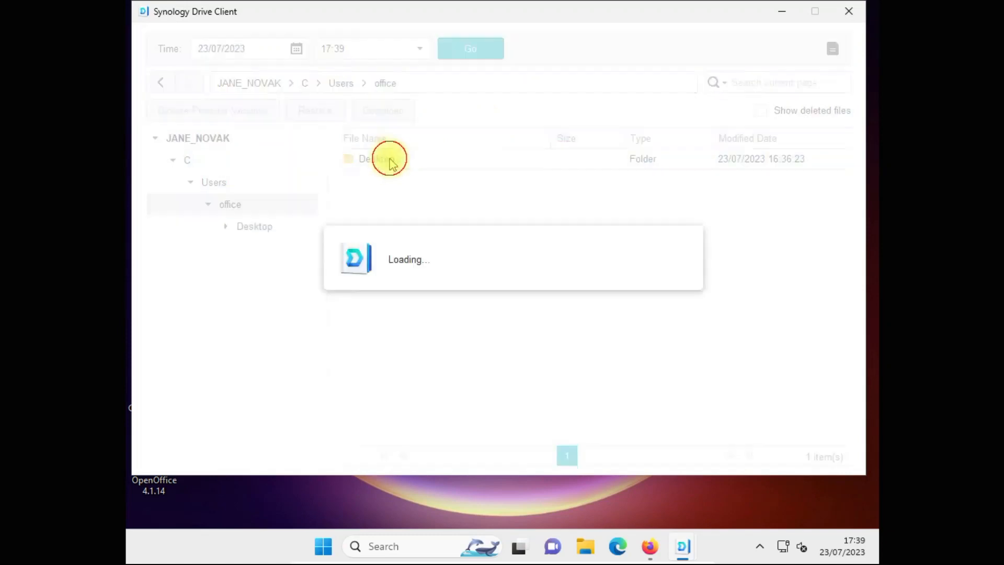
{"action": "double_click", "coordinate": [390, 159]}
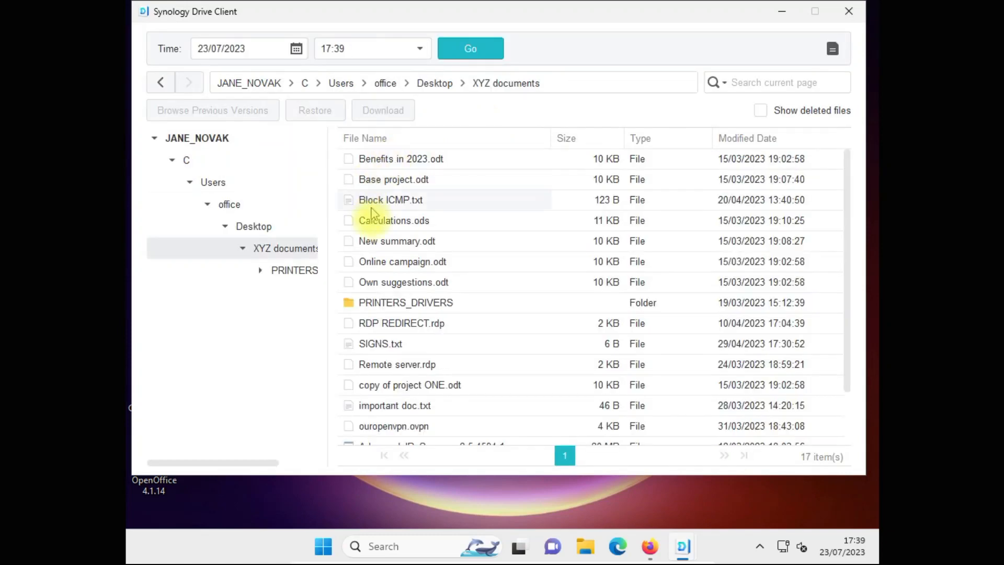
Browse the previous versions of Calculations.ods and download the listed version to the Desktop as Calculations.
{"action": "left_click", "coordinate": [385, 221]}
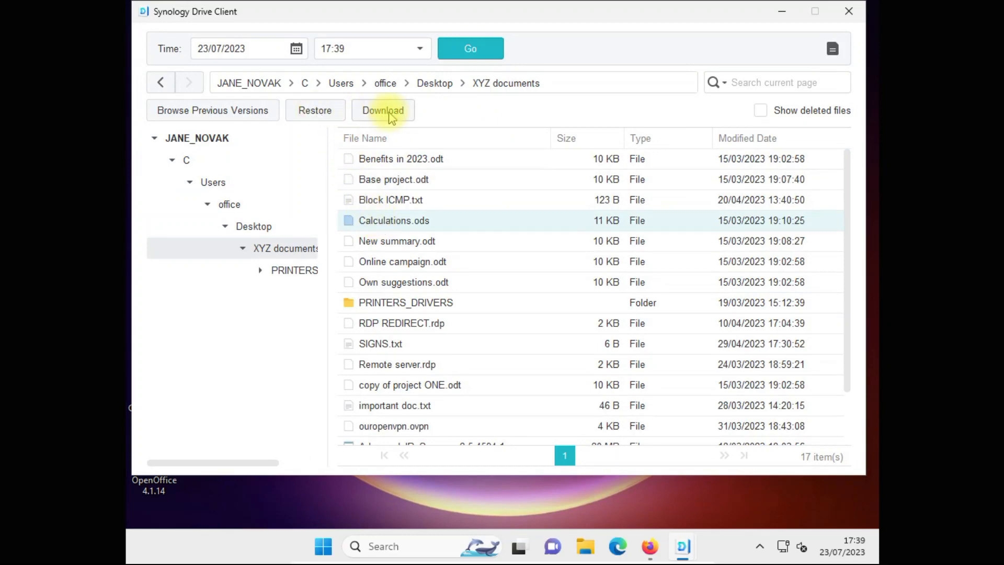
{"action": "left_click", "coordinate": [257, 111]}
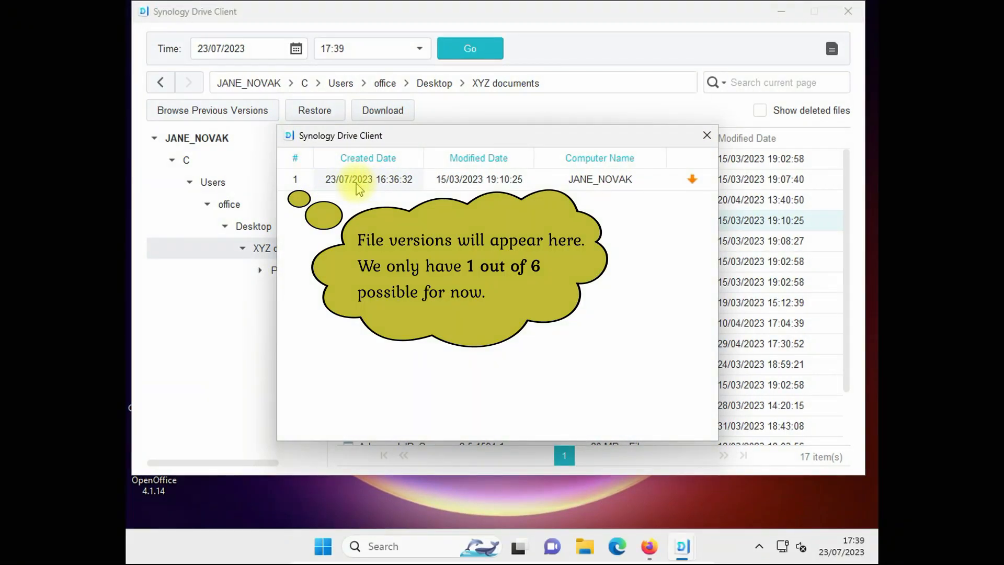
{"action": "left_click", "coordinate": [693, 180]}
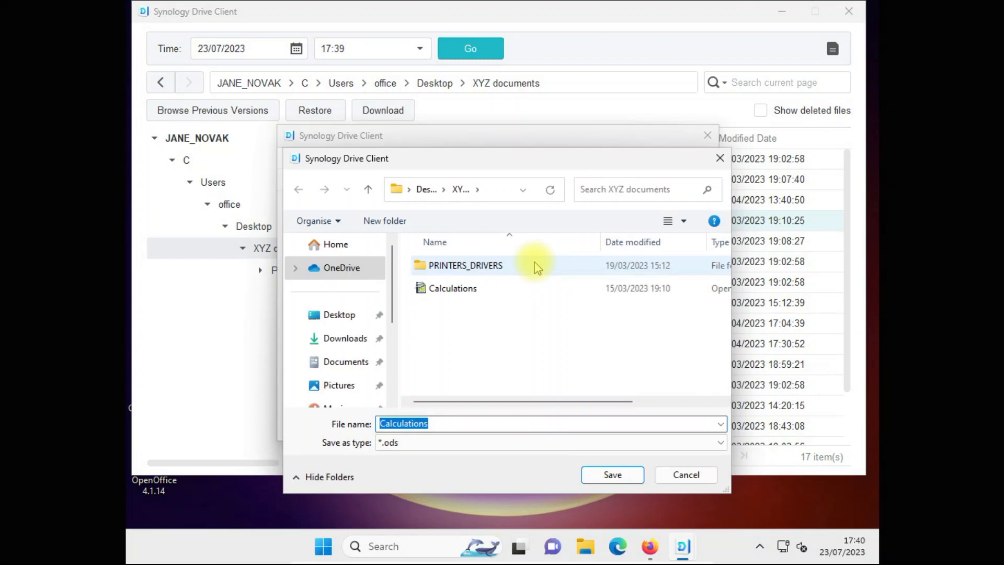
{"action": "left_click", "coordinate": [347, 314]}
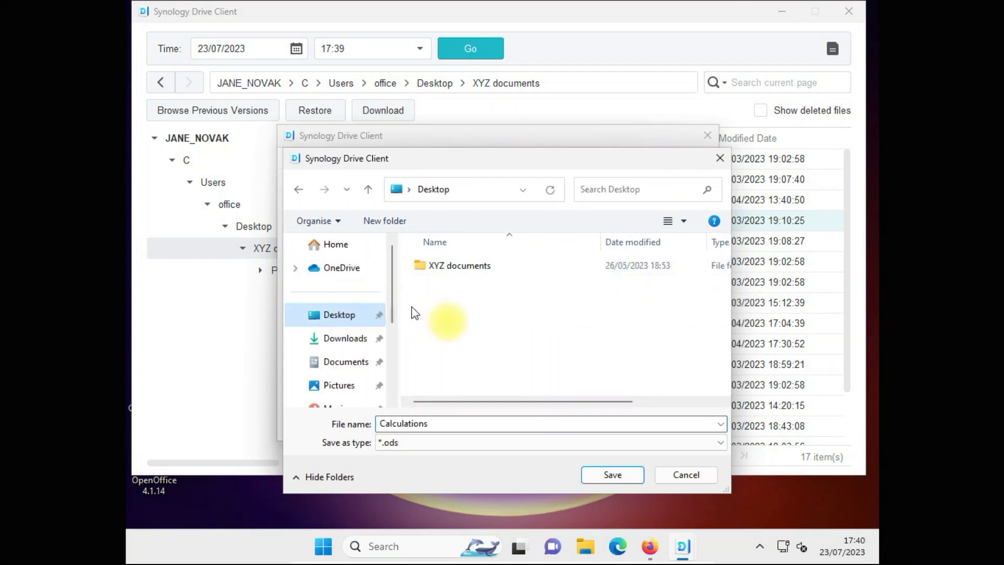
{"action": "left_click", "coordinate": [612, 474]}
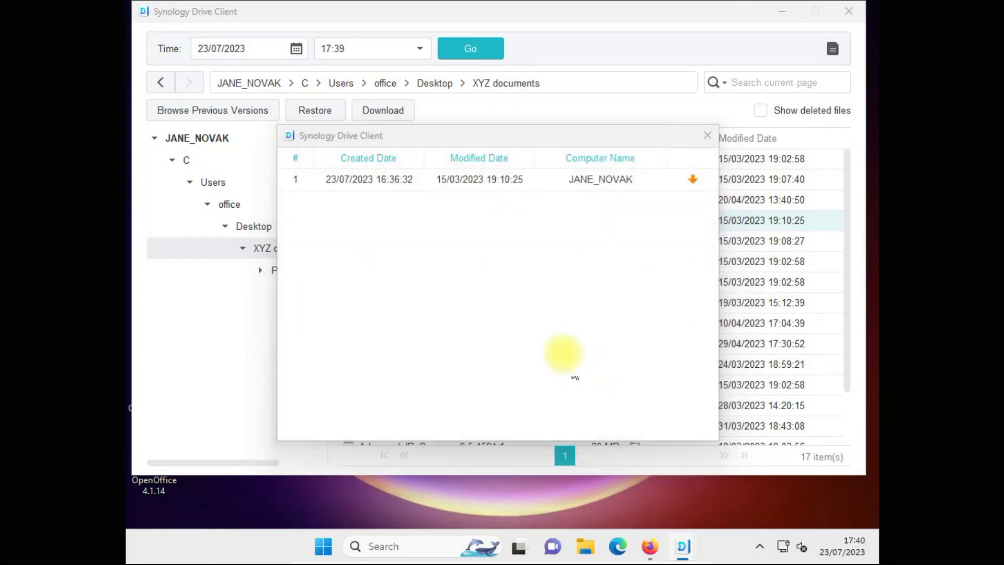